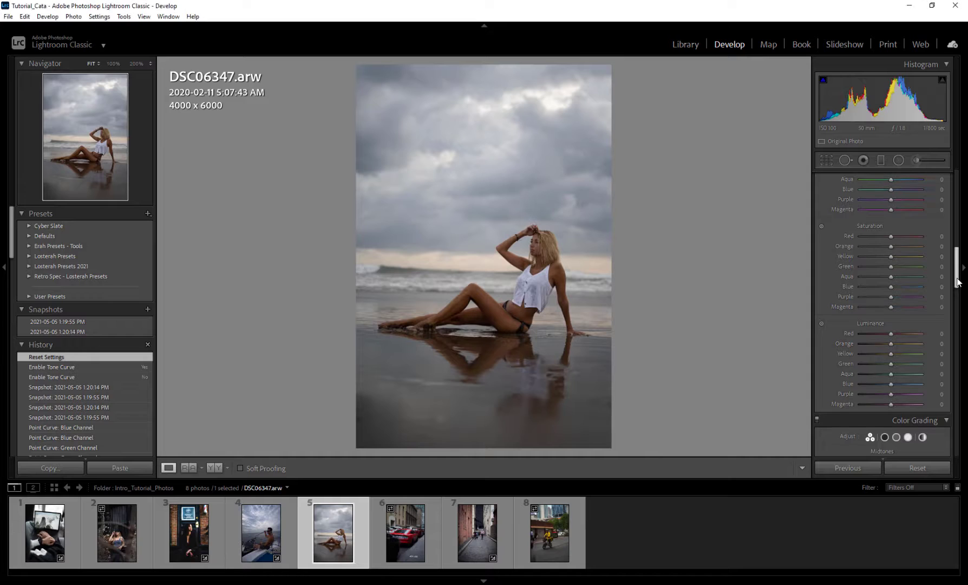
Toggle between the Color and HSL views, then show only the Luminance sliders
drag(957, 281, 959, 272)
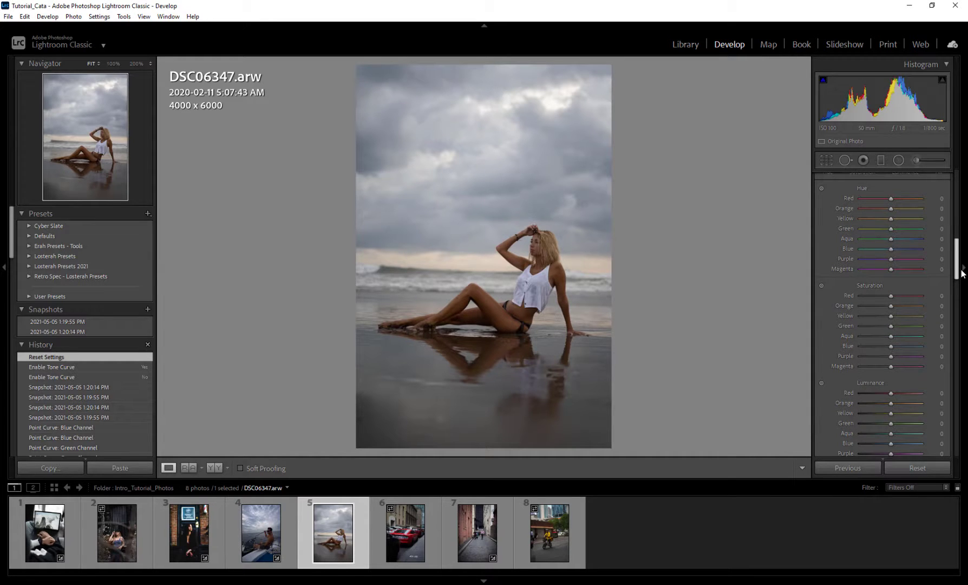
drag(960, 270, 958, 261)
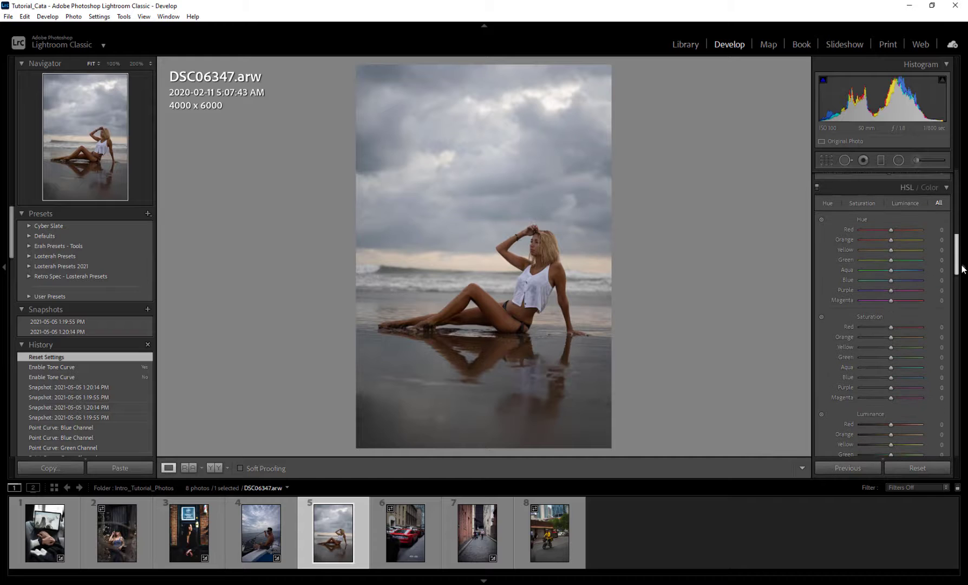
click(928, 188)
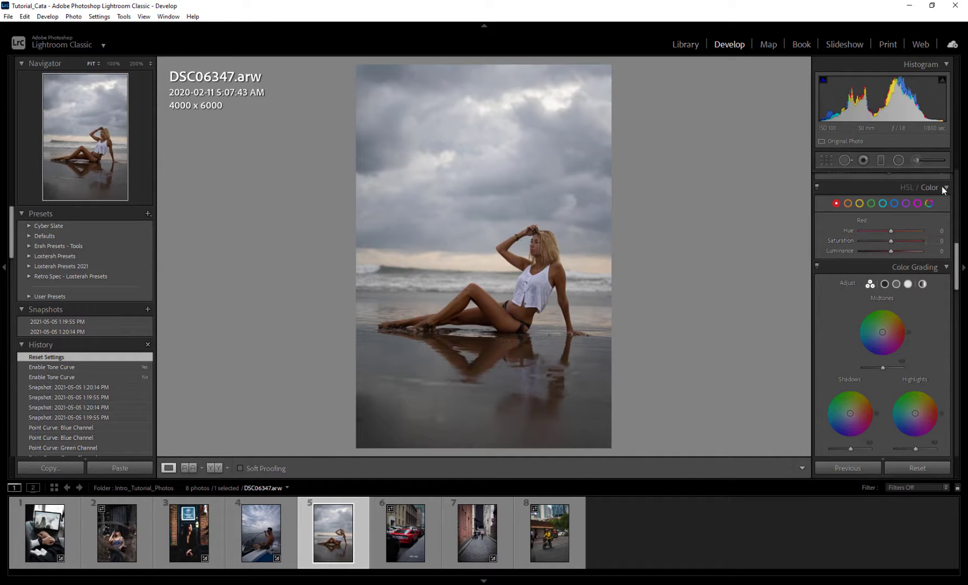
click(903, 188)
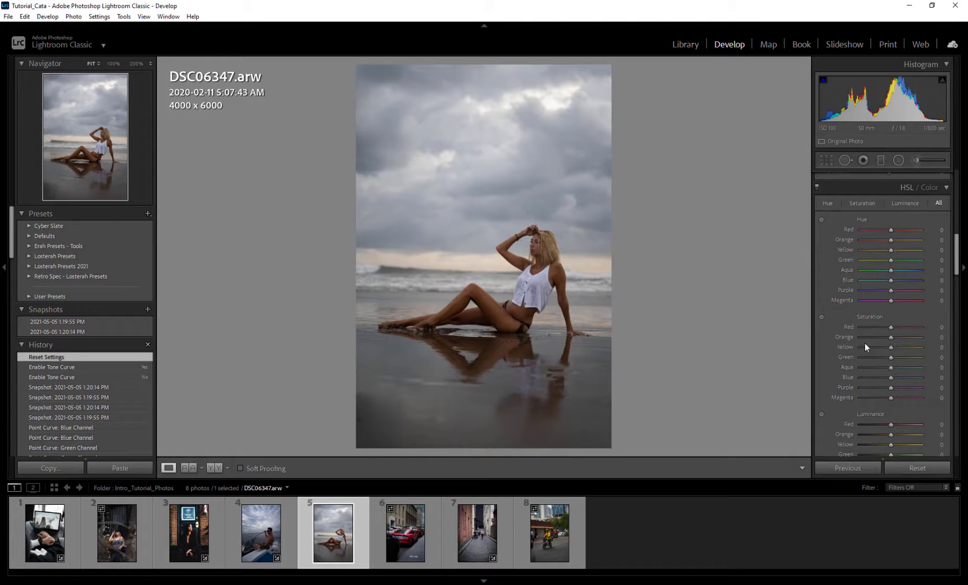
click(903, 203)
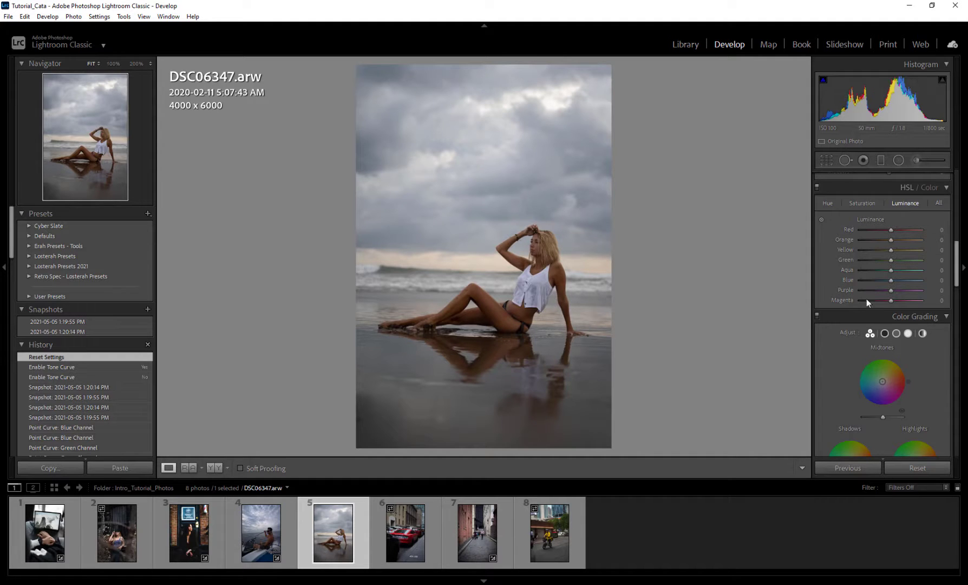
Return to the Color view, preview Aqua alone, then show All colours at once
click(930, 188)
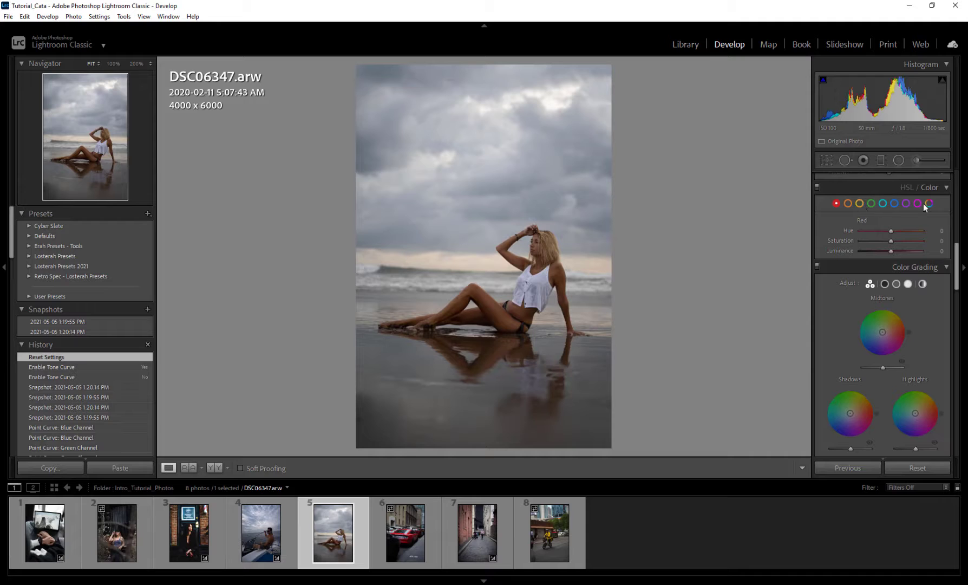
click(883, 203)
click(929, 203)
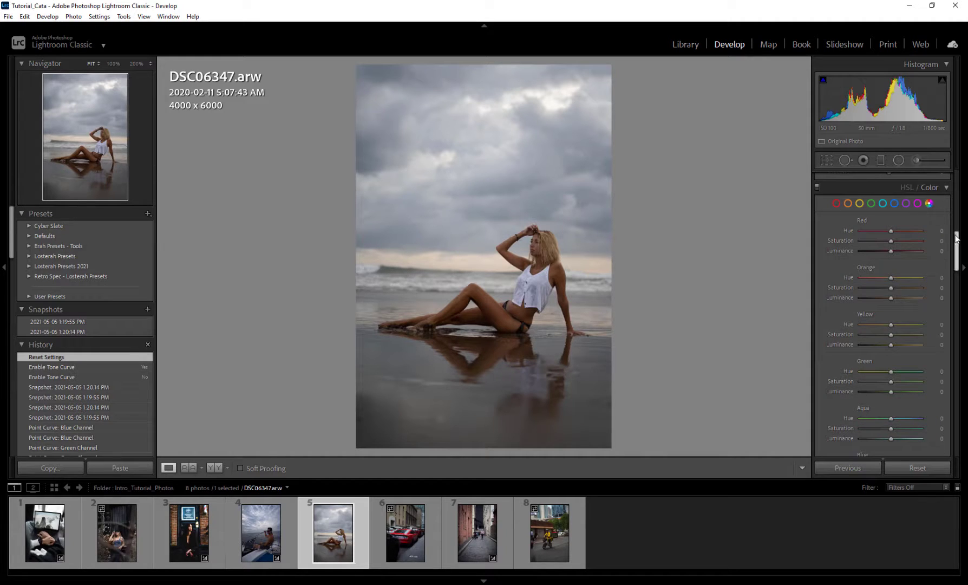
Go back to HSL and show the Hue, Saturation and Luminance groups together
drag(955, 240, 956, 264)
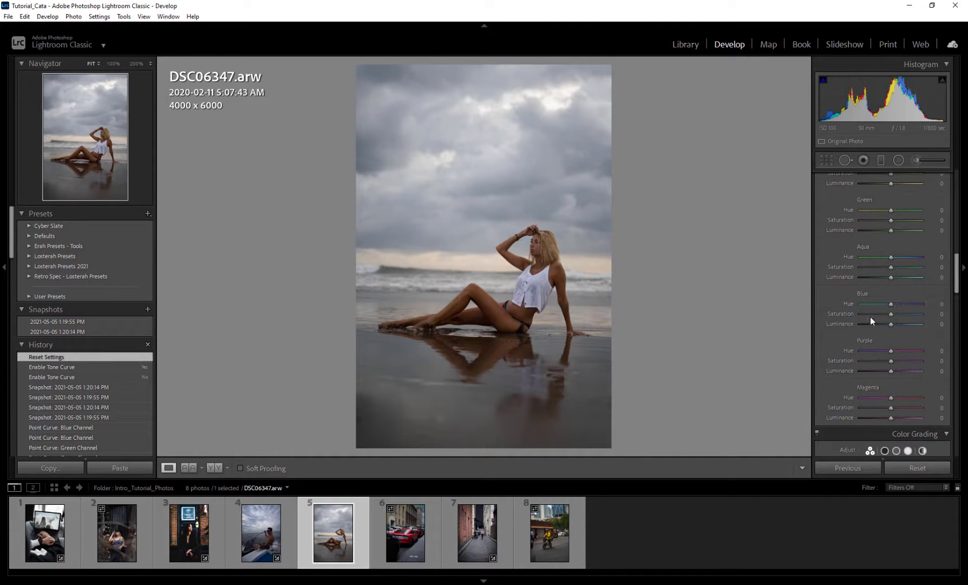
drag(957, 272, 957, 248)
click(908, 209)
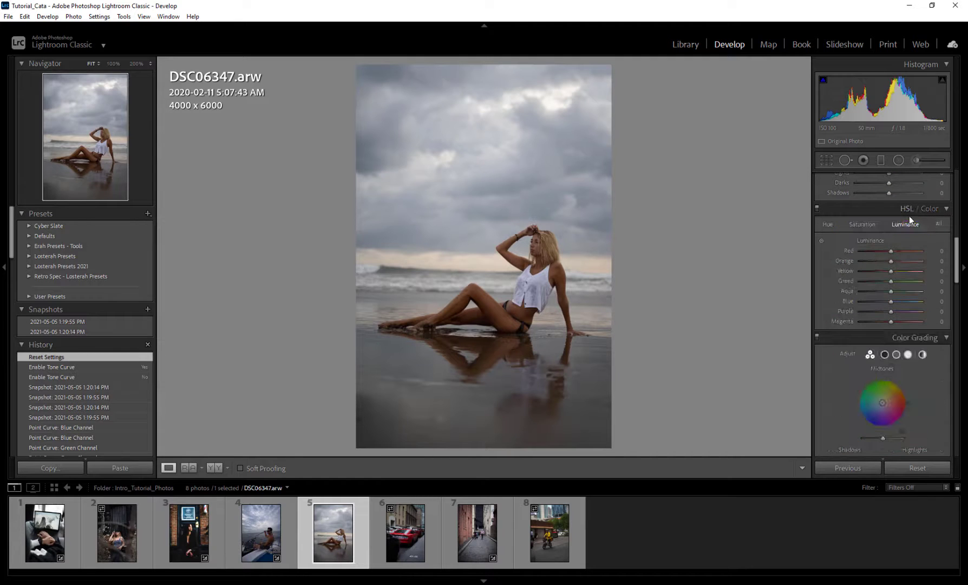
click(937, 224)
drag(958, 249, 956, 259)
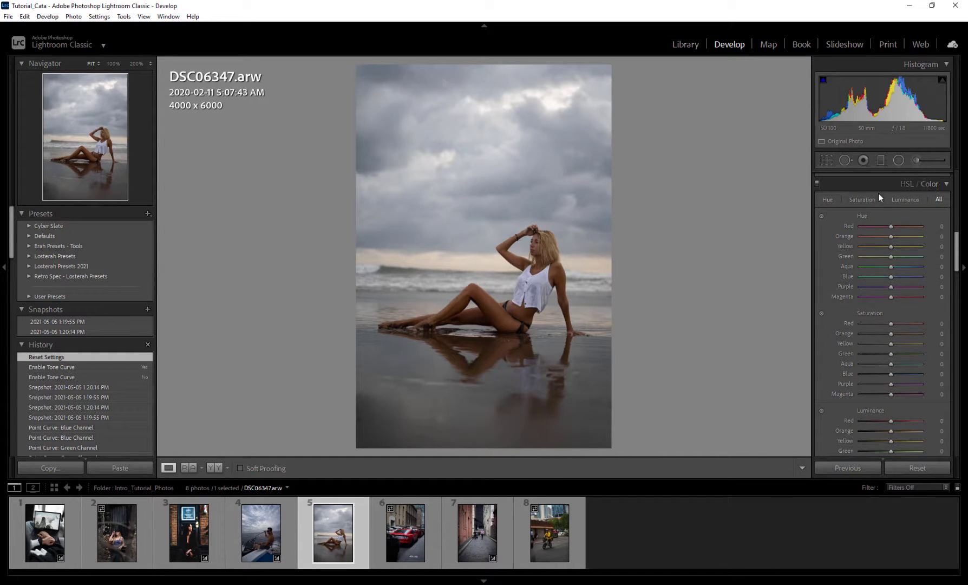
Peek at Aqua in the Color view, then nudge the Red hue upward in HSL
click(931, 183)
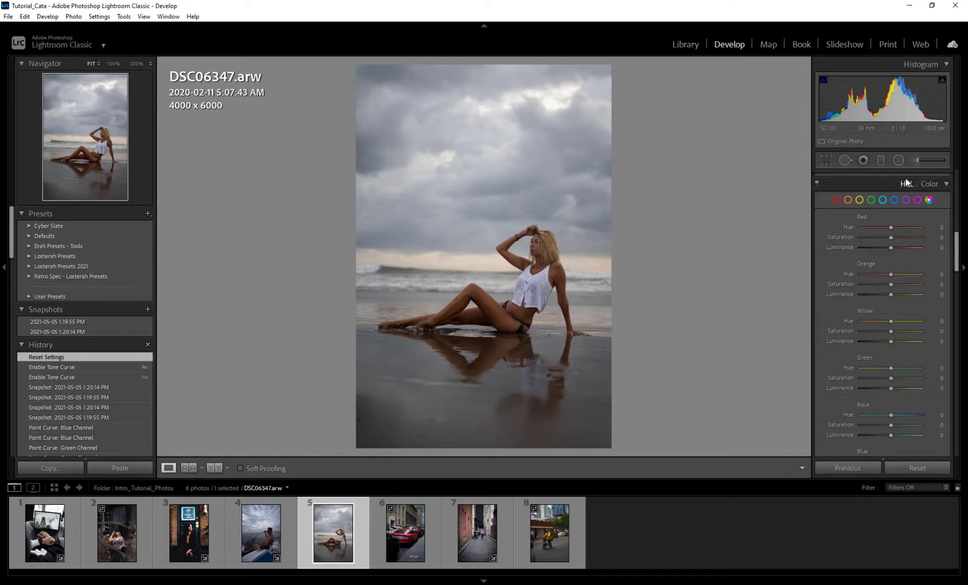
click(882, 199)
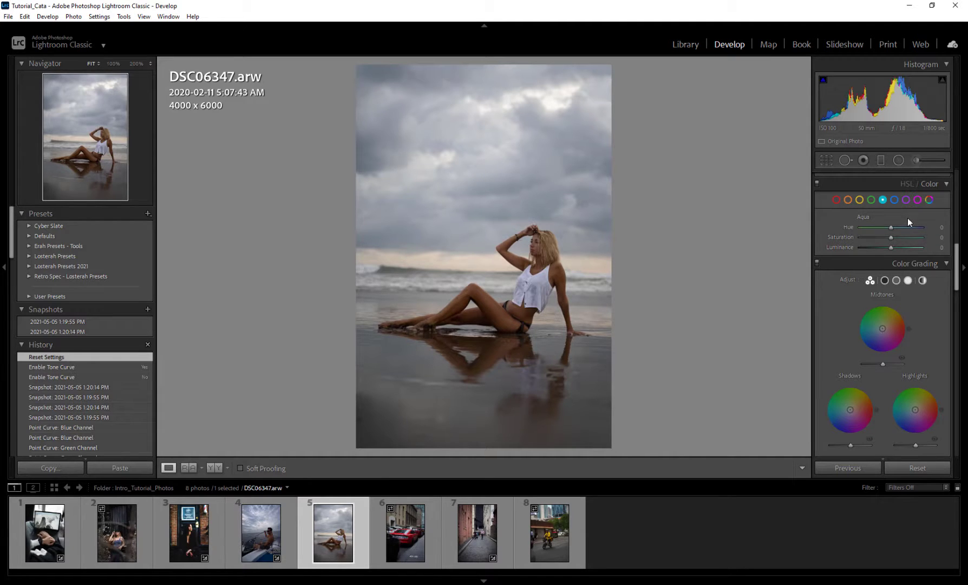
click(907, 182)
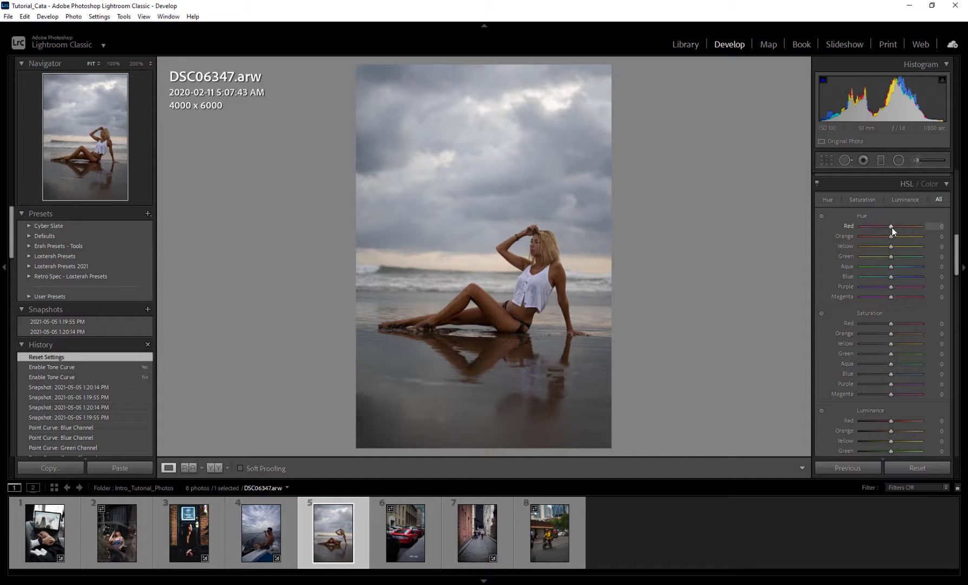
mouse_move(891, 225)
mouse_down()
mouse_move(923, 225)
mouse_move(866, 226)
mouse_move(917, 226)
mouse_move(888, 227)
mouse_up()
On the red-car photo, shift Red hue toward orange and try Orange hue at full negative, then 0
click(404, 541)
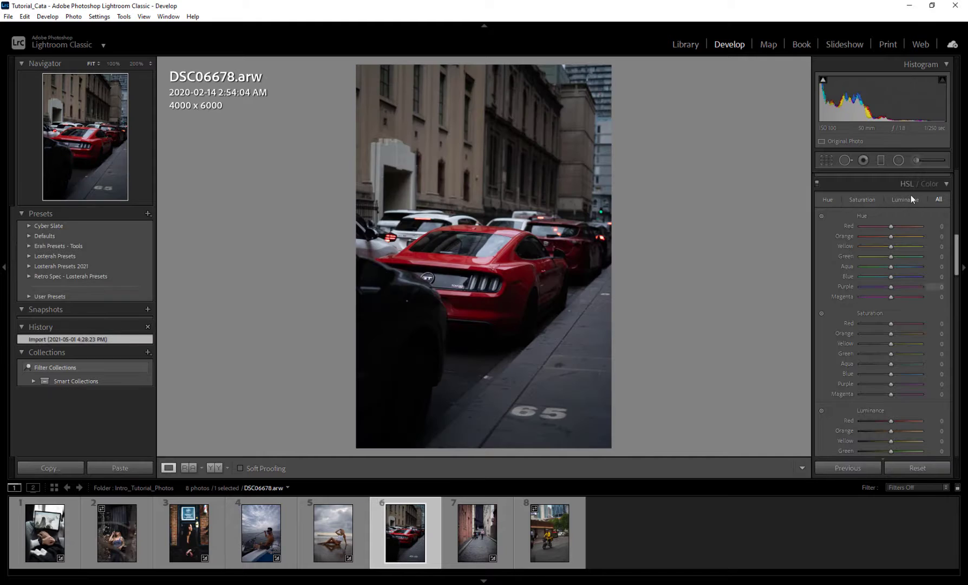
mouse_move(891, 227)
mouse_down()
mouse_move(948, 228)
mouse_move(856, 226)
mouse_move(887, 229)
mouse_up()
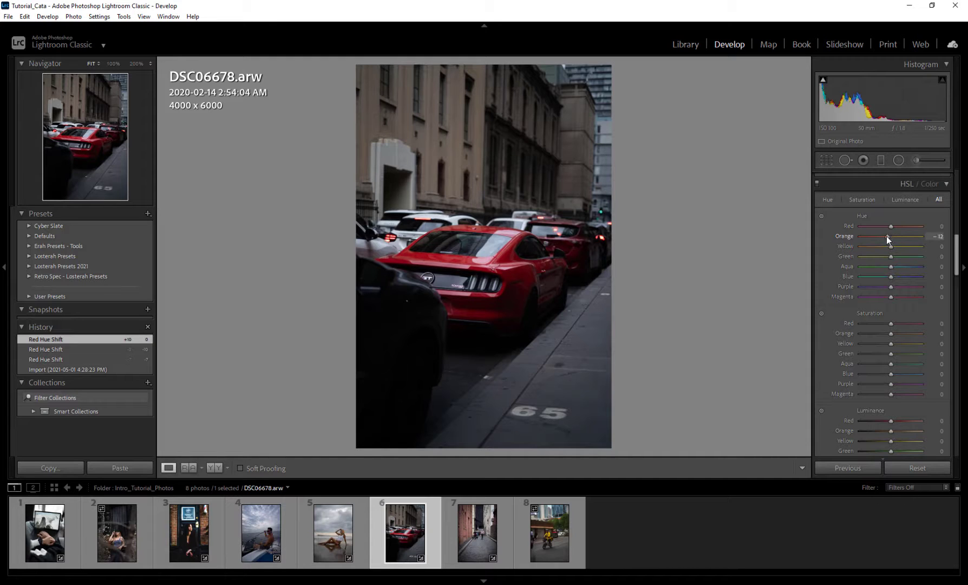
drag(887, 236, 920, 237)
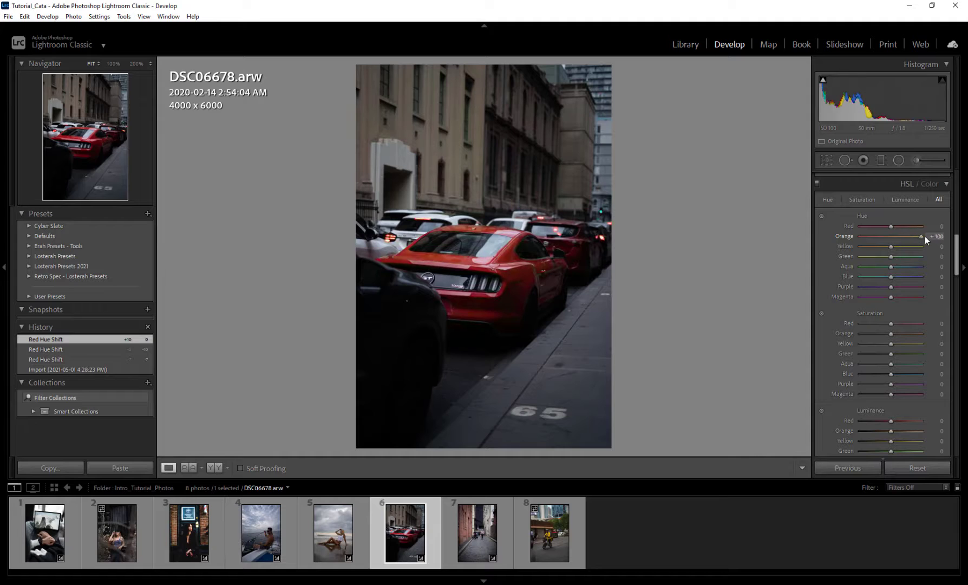
drag(921, 238, 890, 240)
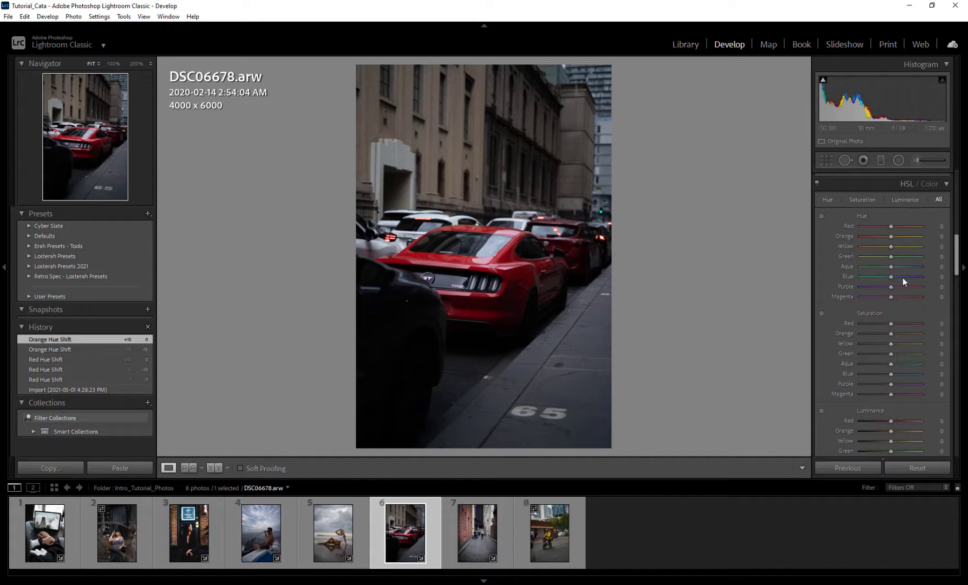
Push Aqua hue to an extreme, ease it to -68, reset it, and open the cyclist photo
drag(860, 269, 936, 268)
drag(849, 265, 857, 263)
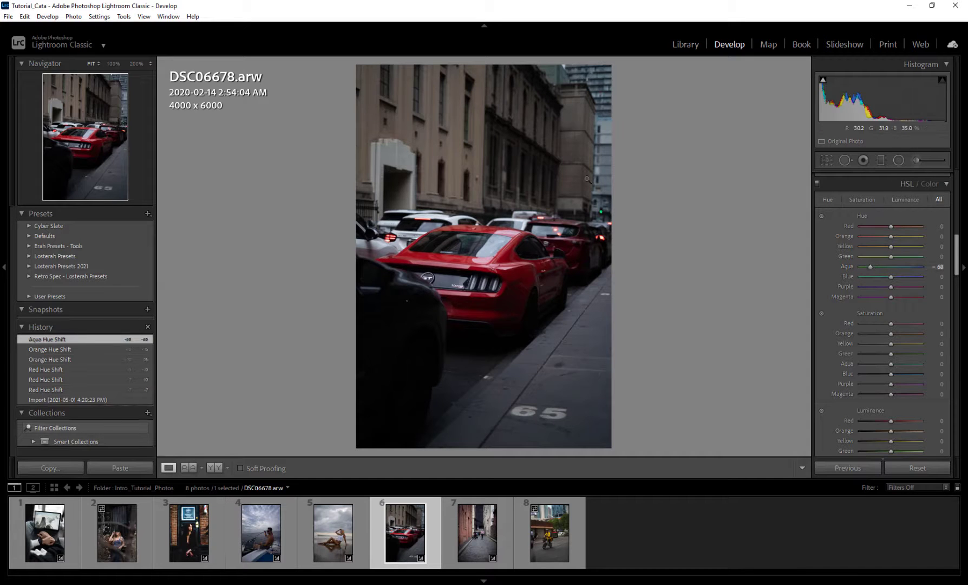
double_click(870, 266)
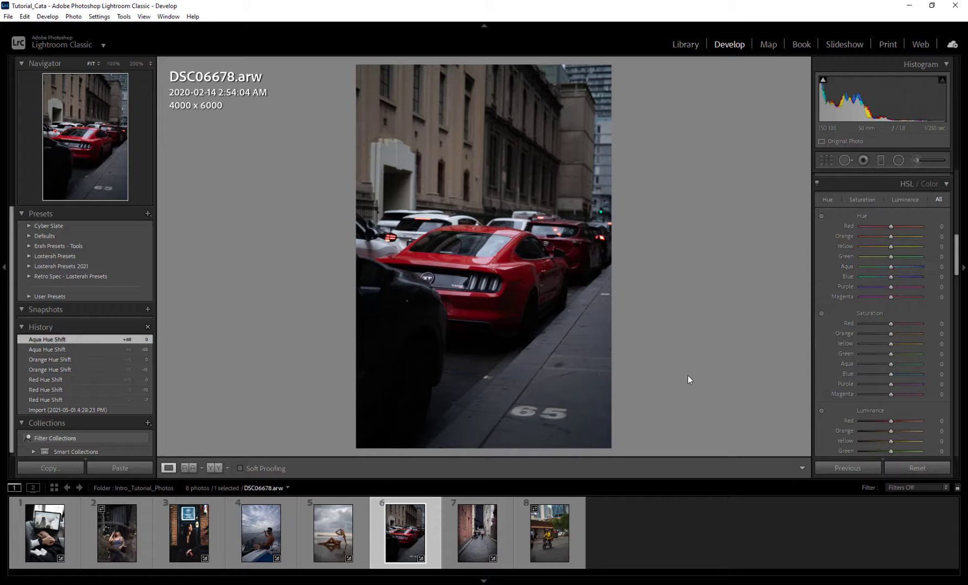
click(561, 517)
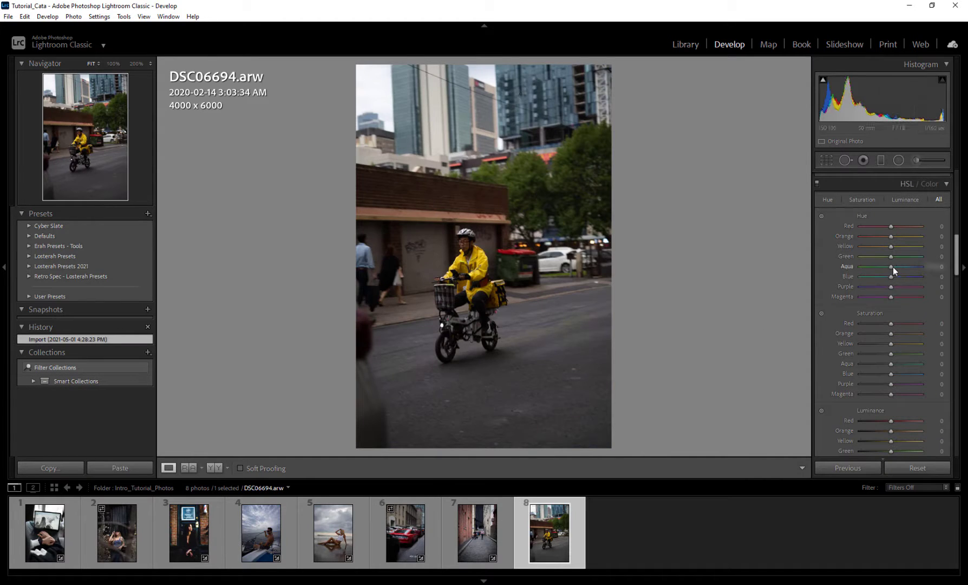
Try an extreme Aqua hue and reset it, then drag the jacket toward green with the Hue targeted tool
drag(893, 266, 846, 267)
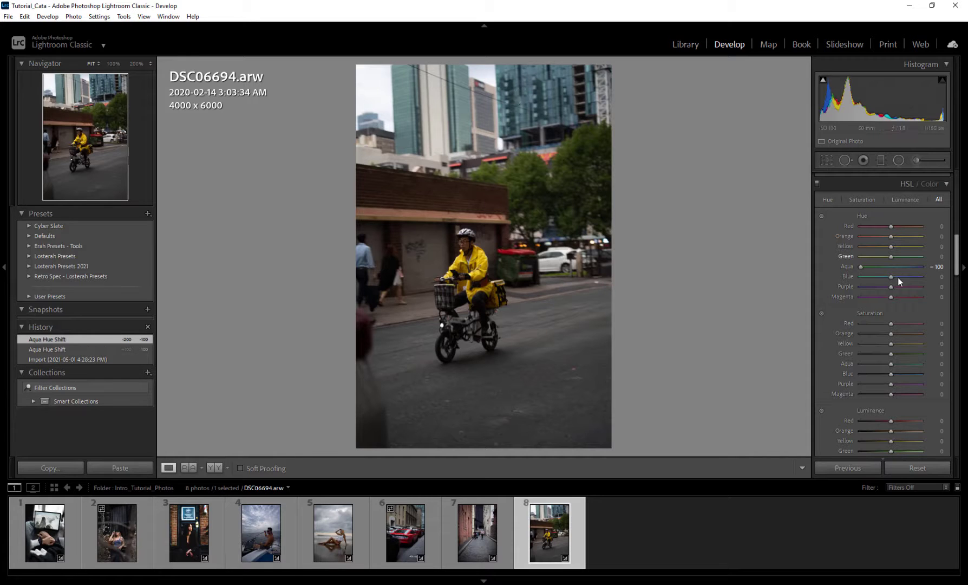
double_click(860, 269)
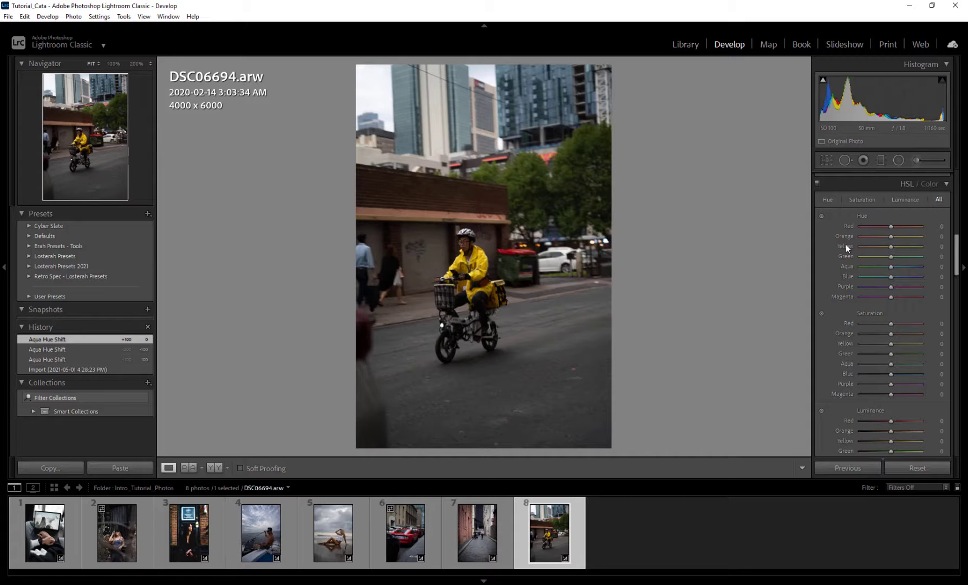
click(821, 215)
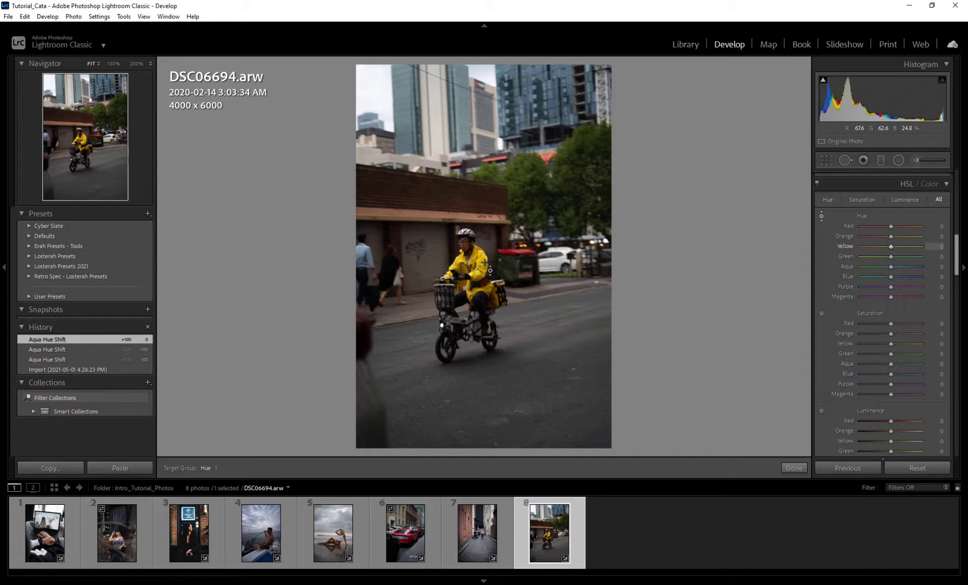
drag(485, 262, 485, 237)
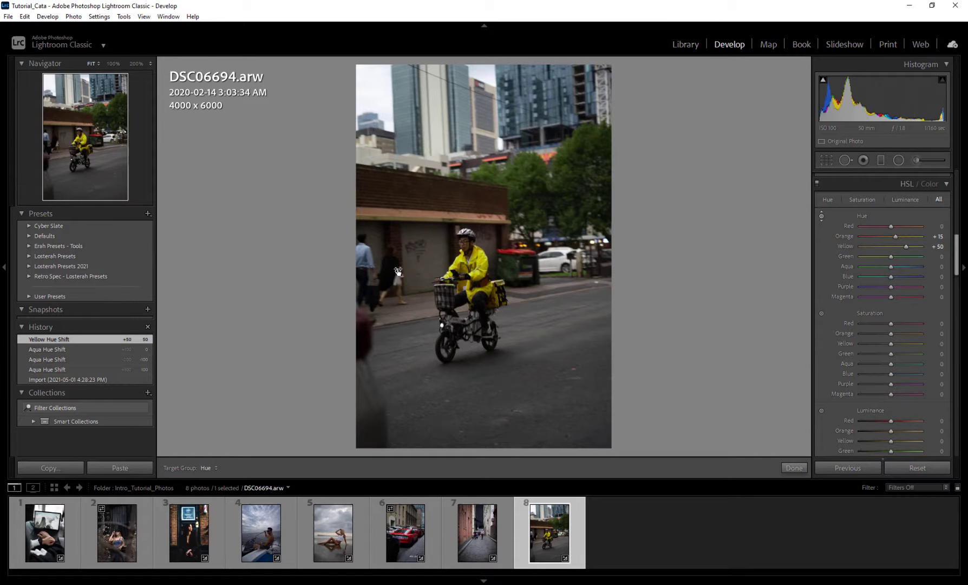
Reset Yellow and Orange hues, preview an orange jacket via Yellow hue, then reset Yellow to 0
double_click(905, 247)
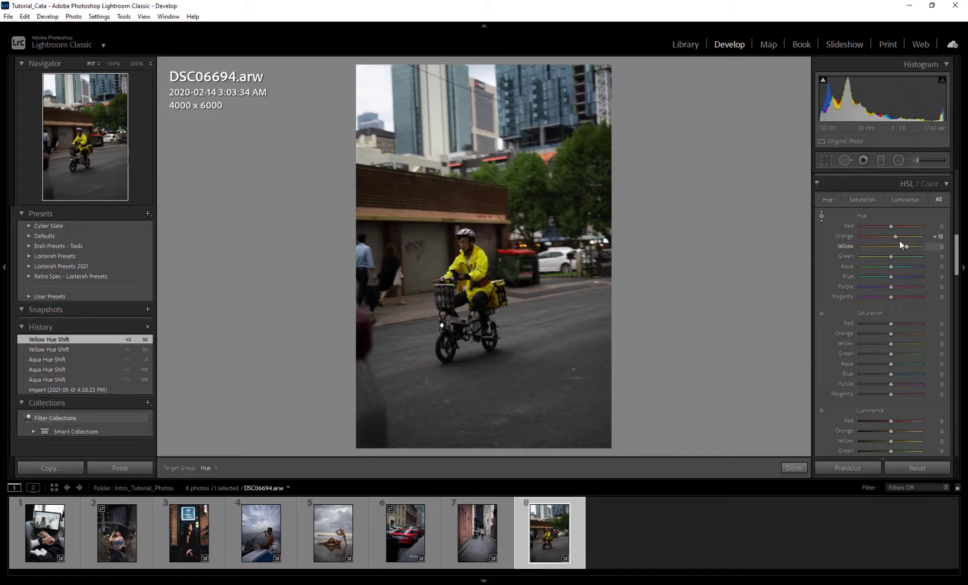
double_click(896, 238)
drag(891, 246, 866, 247)
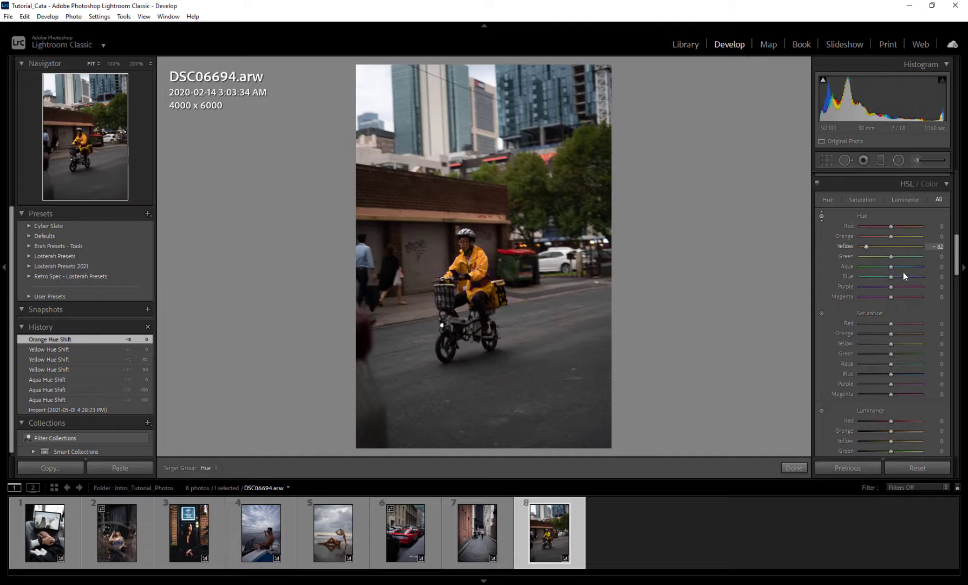
double_click(868, 245)
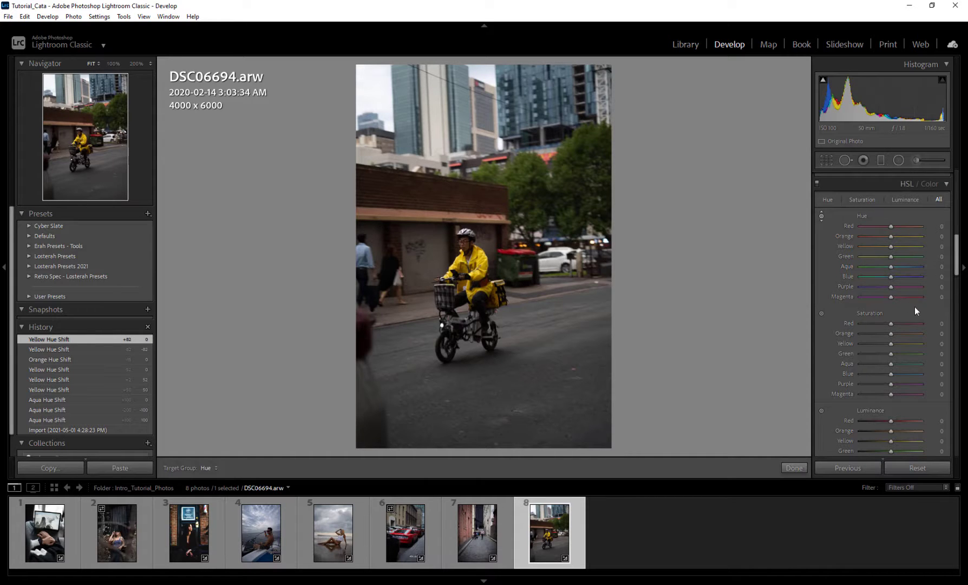
Turn the red car orange with a Red hue shift, reset it, then open the boat photo DSC05693
click(410, 536)
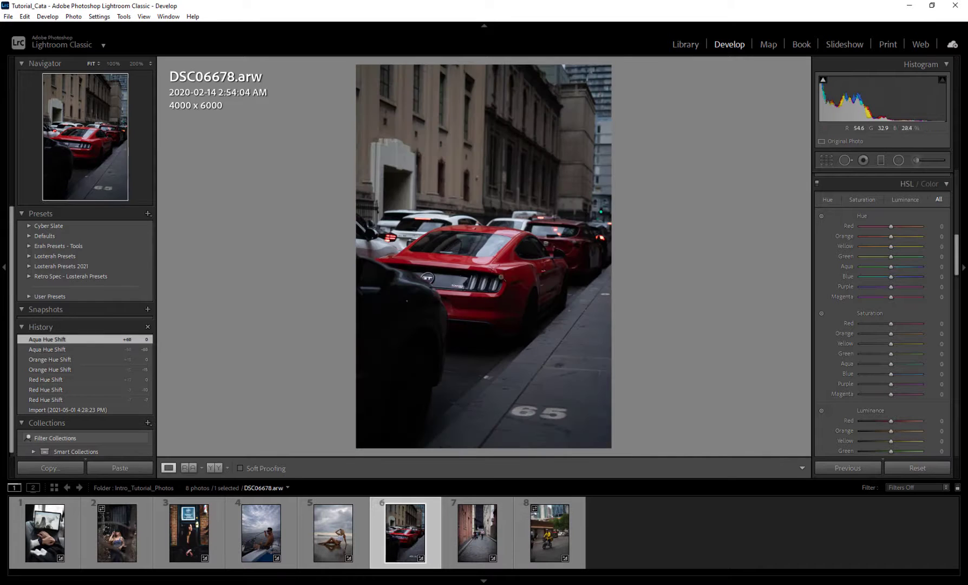
mouse_move(891, 227)
mouse_down()
mouse_move(914, 227)
mouse_move(890, 227)
mouse_up()
double_click(891, 227)
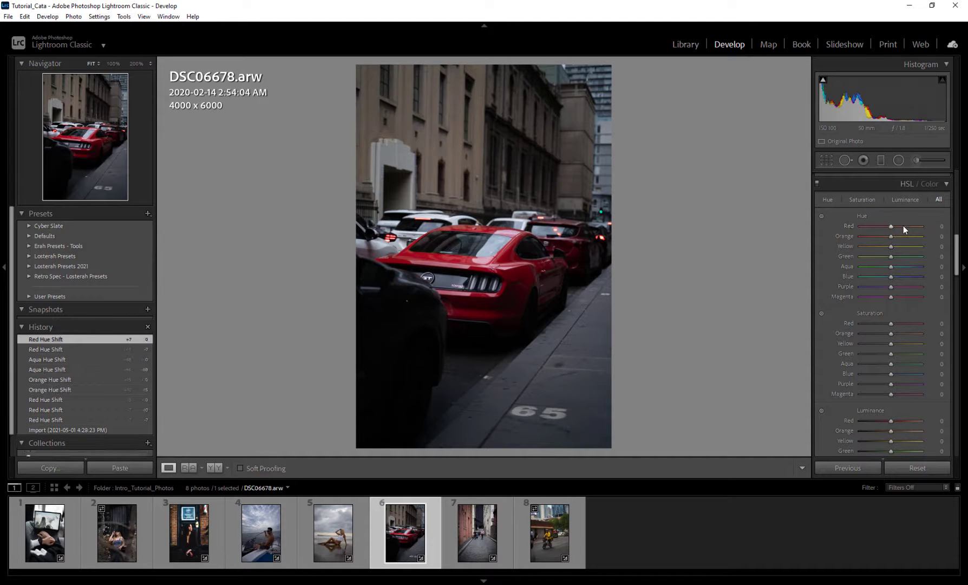
click(261, 533)
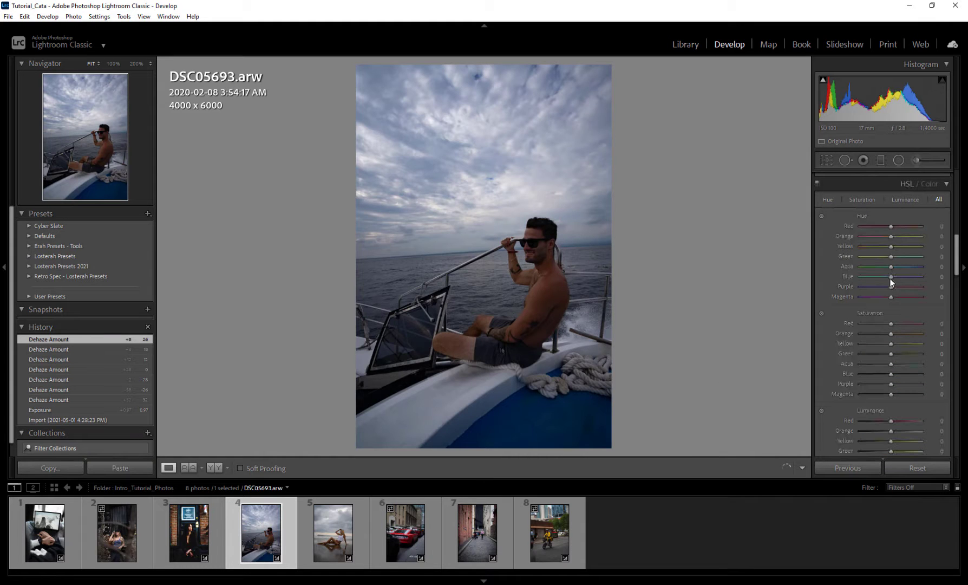
drag(892, 277, 917, 268)
double_click(892, 276)
double_click(902, 267)
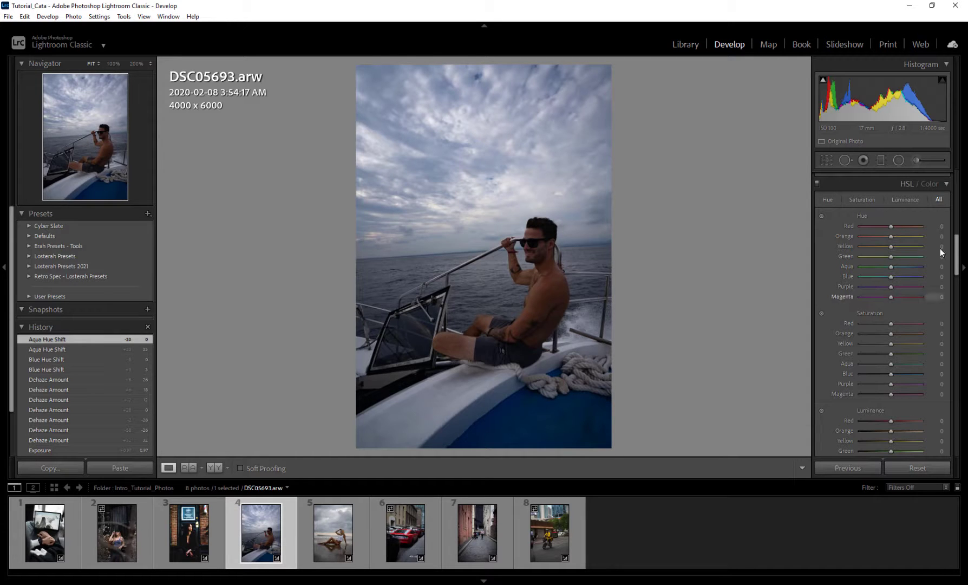
drag(957, 251, 958, 262)
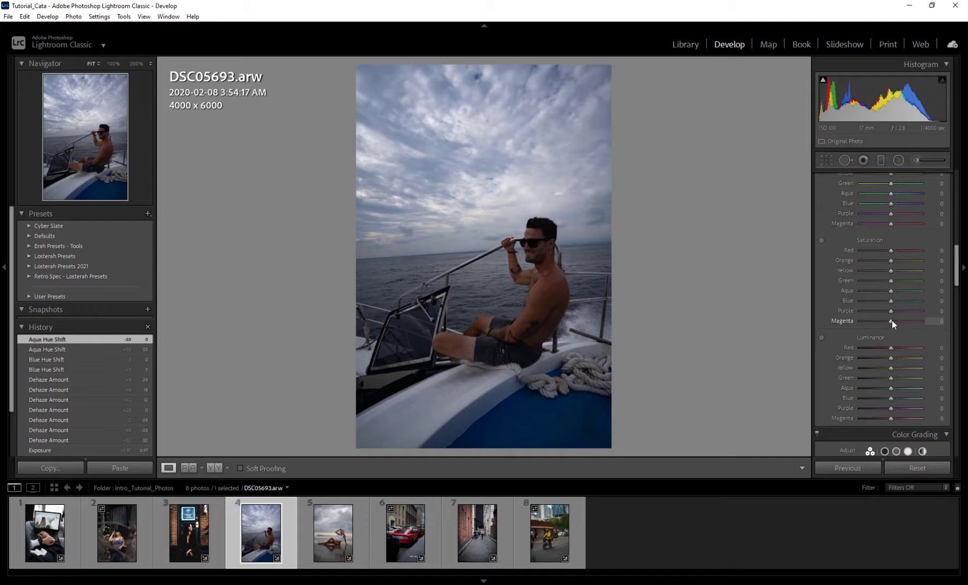
drag(930, 321, 840, 325)
drag(937, 323, 936, 323)
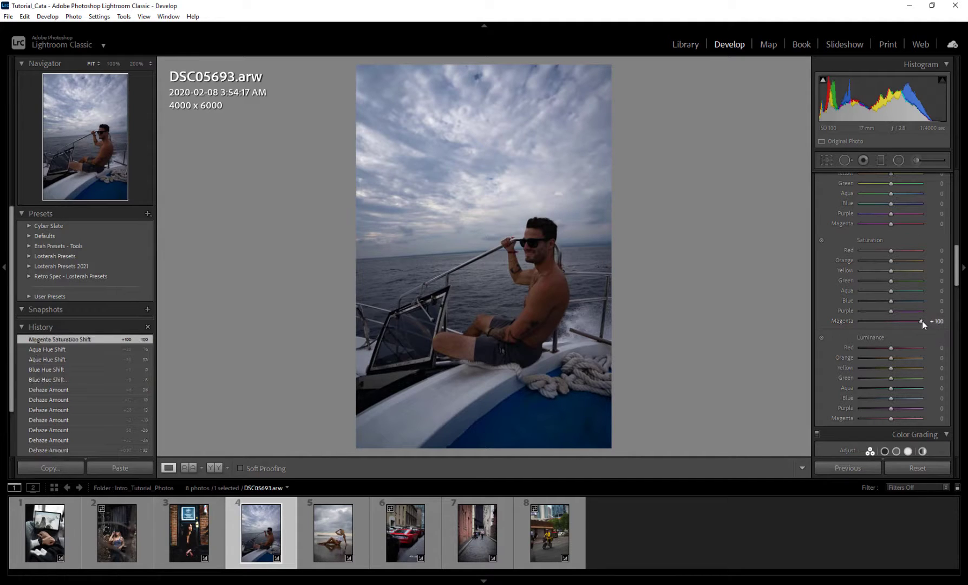
double_click(921, 322)
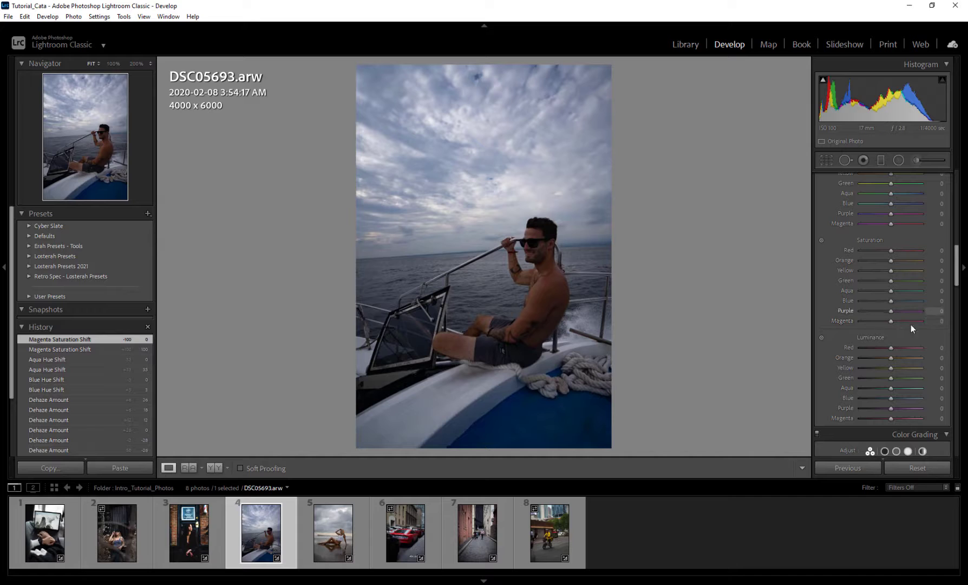
drag(891, 300, 853, 301)
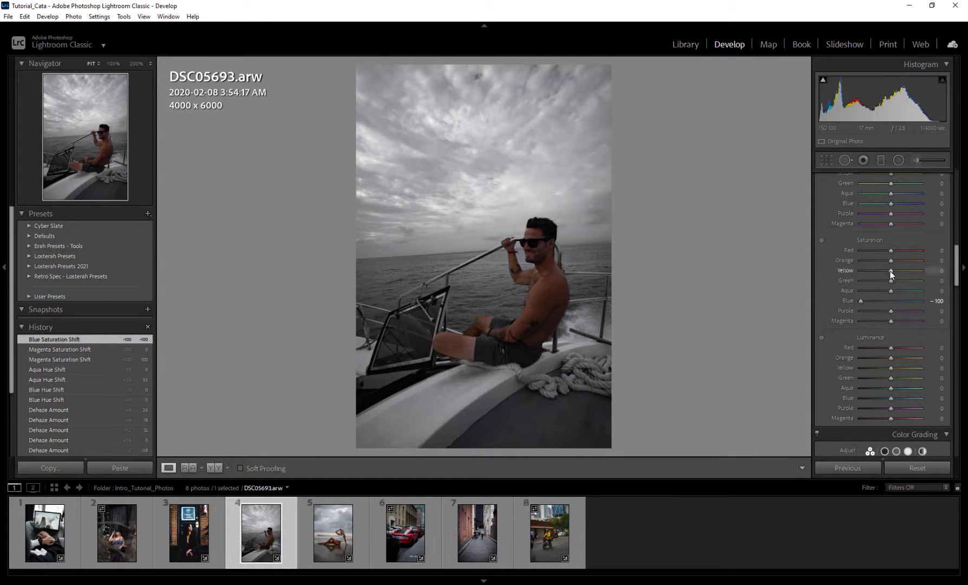
drag(891, 271, 851, 261)
double_click(862, 271)
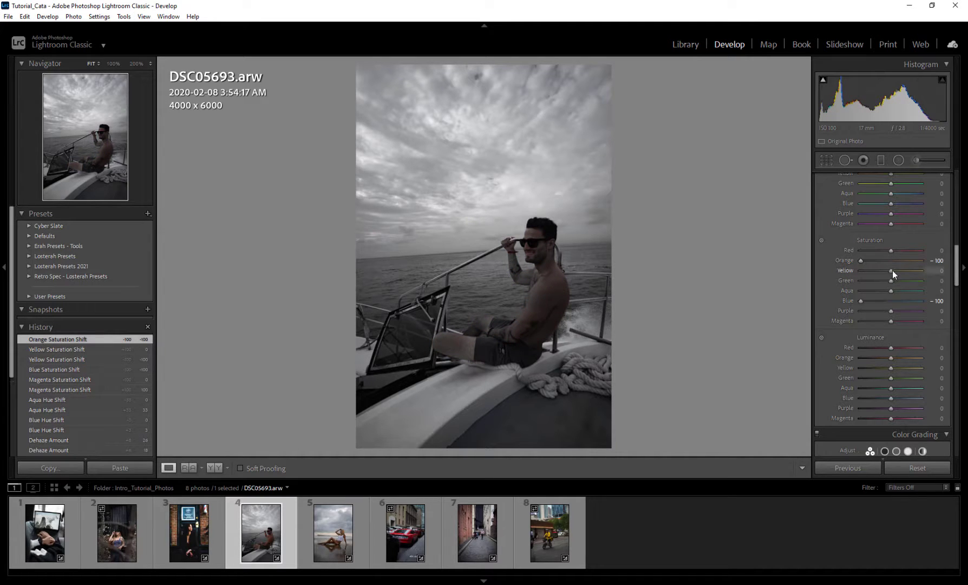
drag(922, 274, 928, 274)
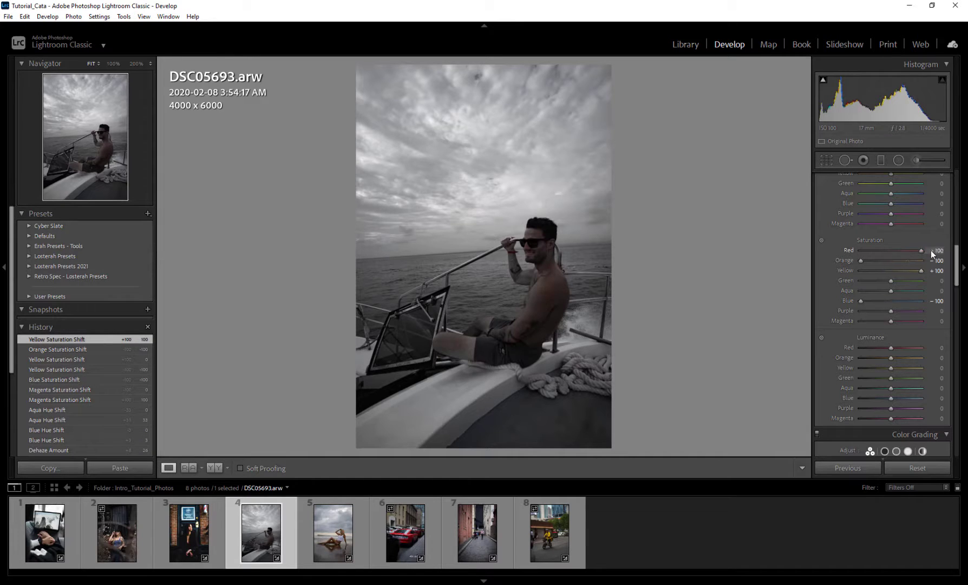
click(557, 251)
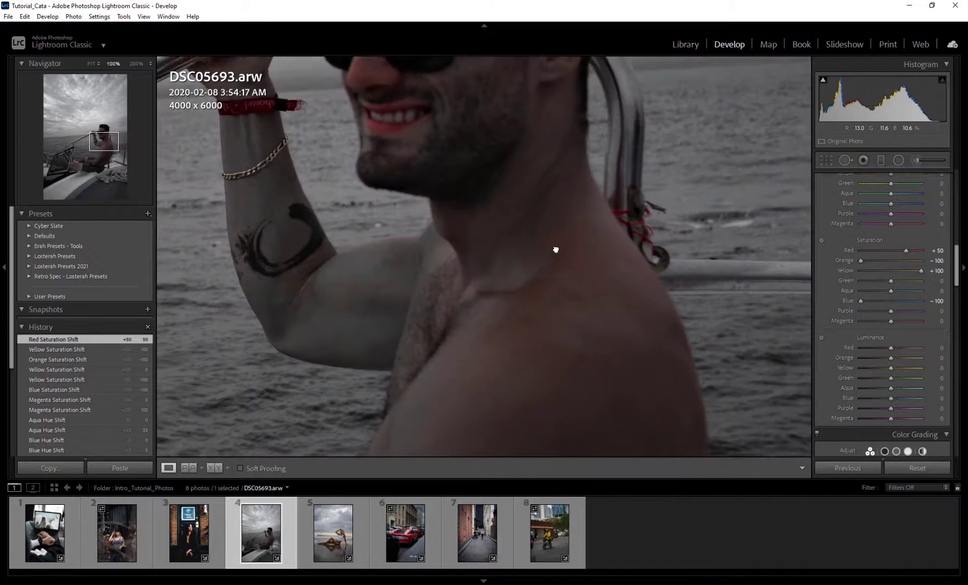
drag(905, 250, 946, 247)
double_click(921, 251)
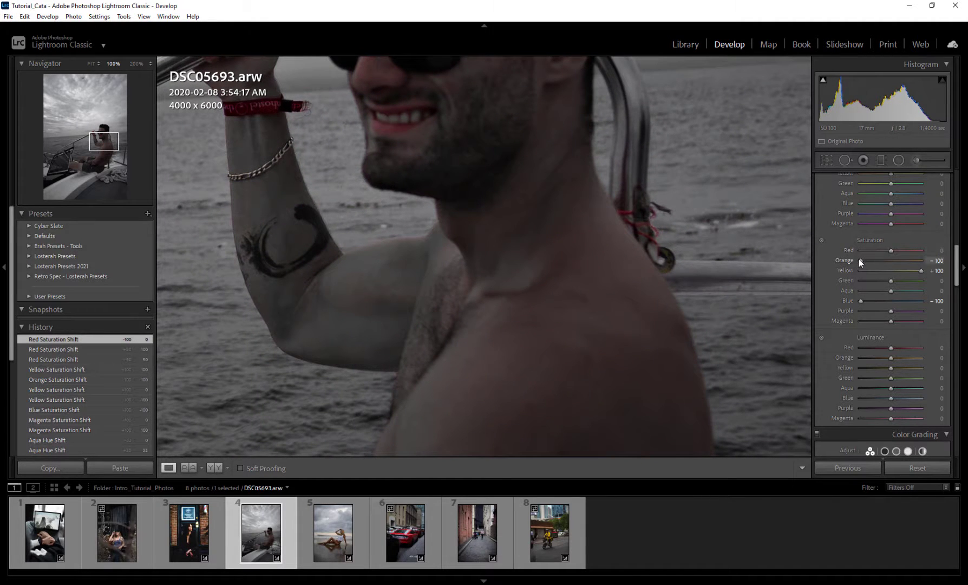
double_click(859, 260)
double_click(920, 271)
drag(891, 261, 875, 261)
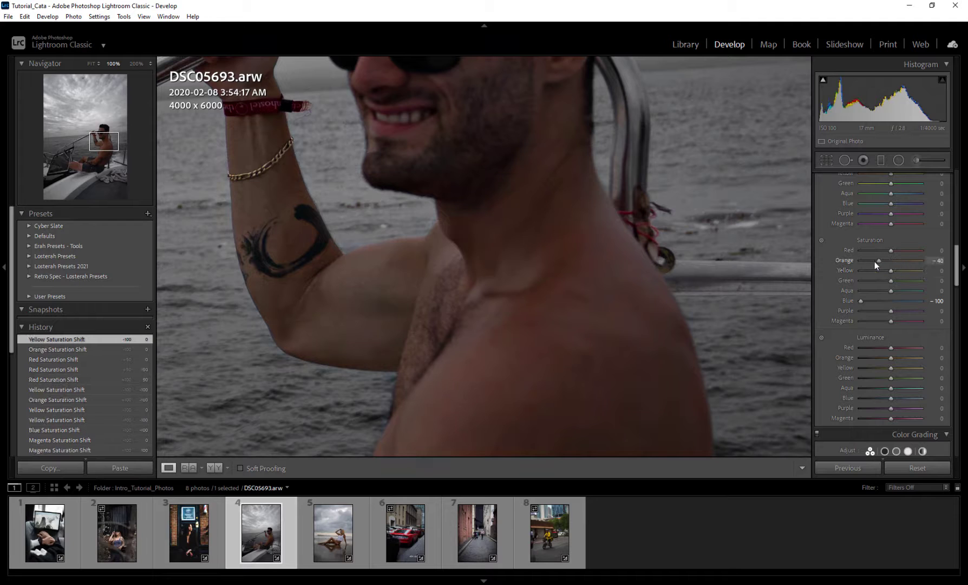
key(z)
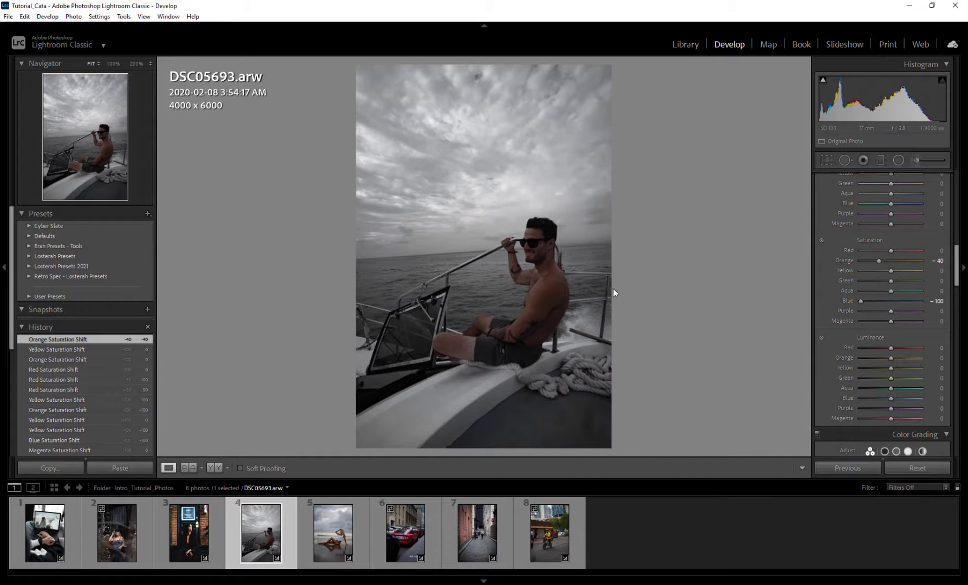
double_click(861, 301)
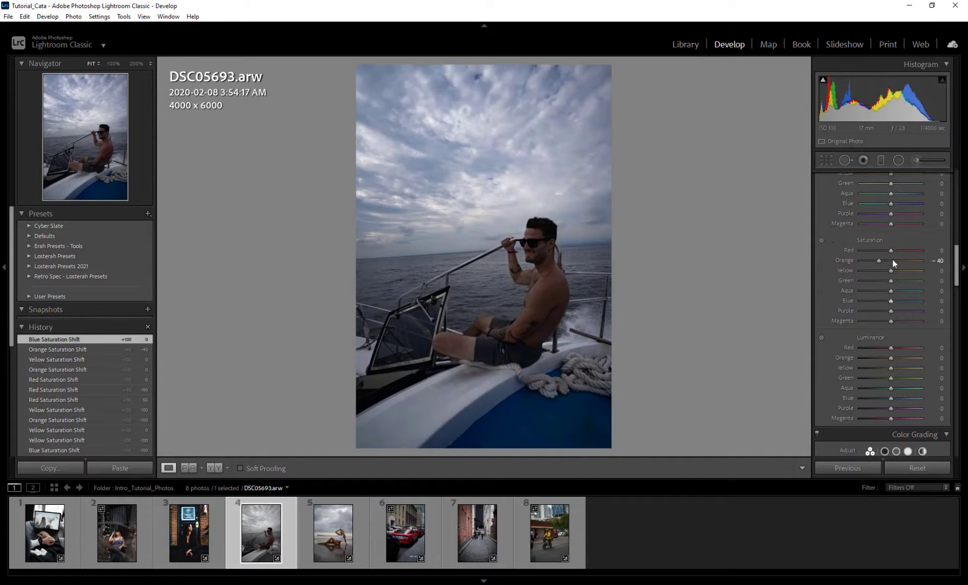
double_click(880, 261)
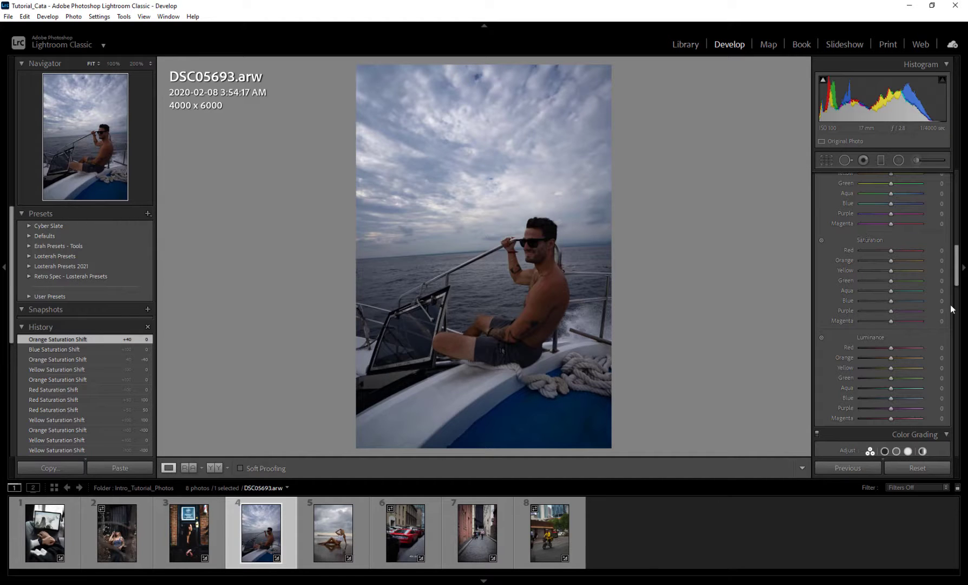
scroll(856, 295, up, 10)
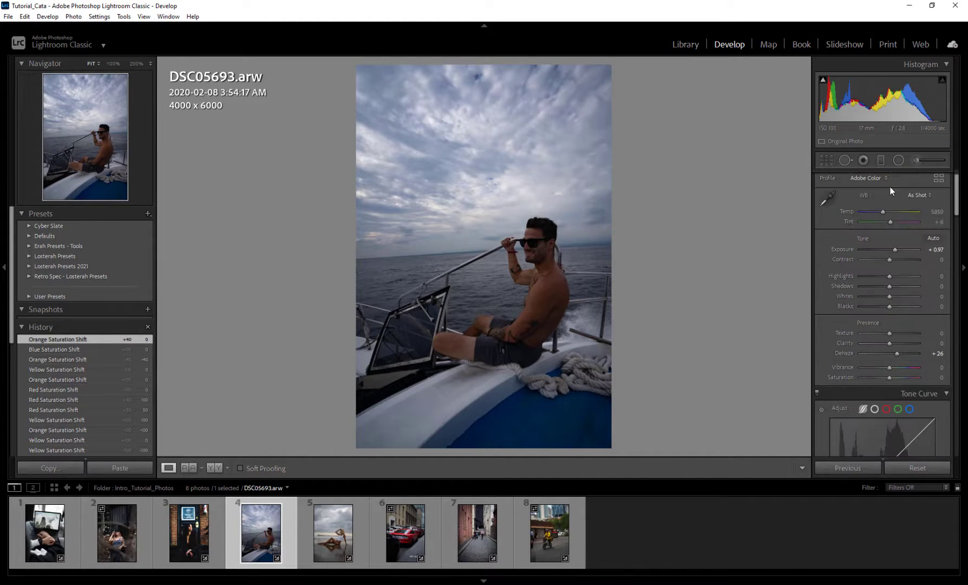
scroll(845, 270, down, 5)
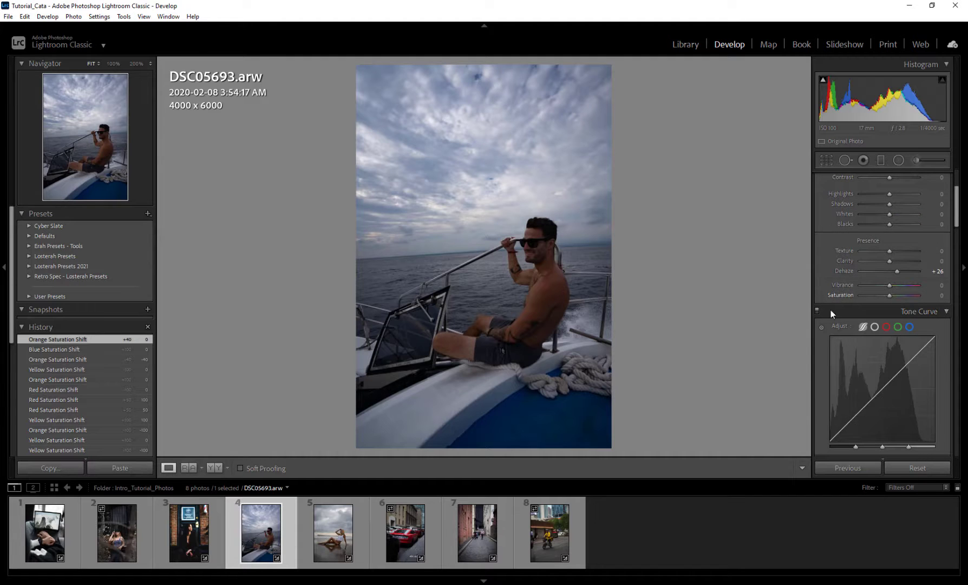
scroll(825, 352, down, 5)
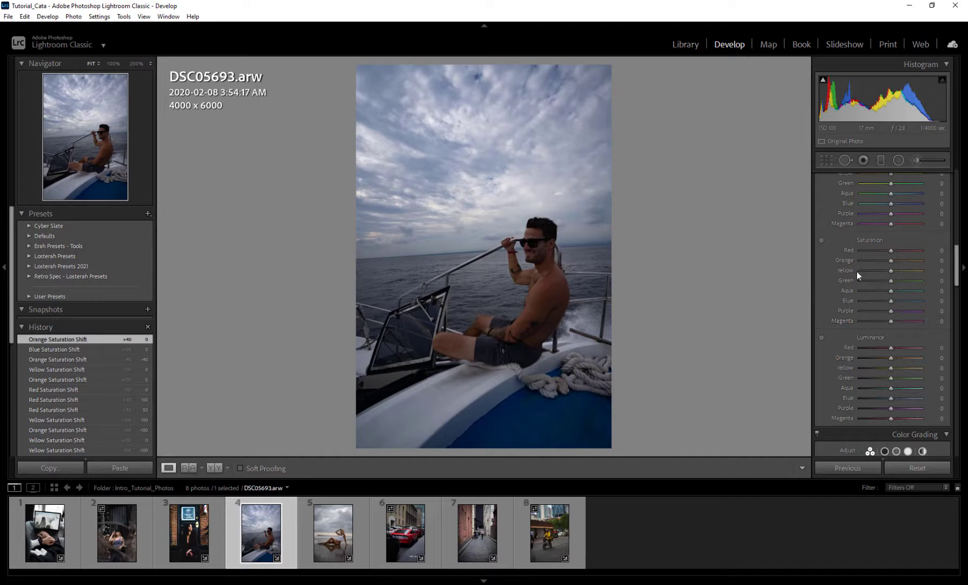
Open portrait DSC08569, lower Yellow saturation, and bring Red saturation down after testing a boost
click(189, 536)
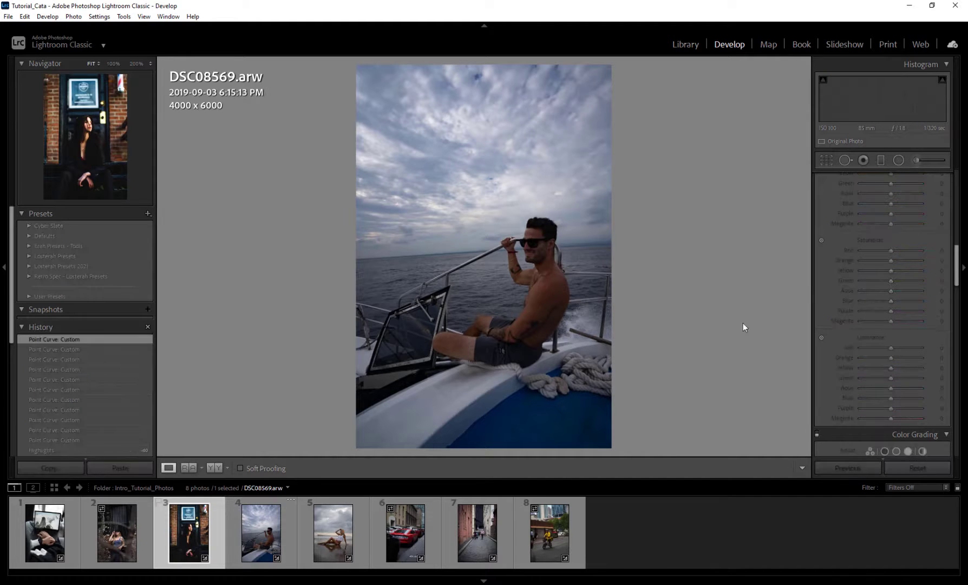
scroll(844, 320, up, 5)
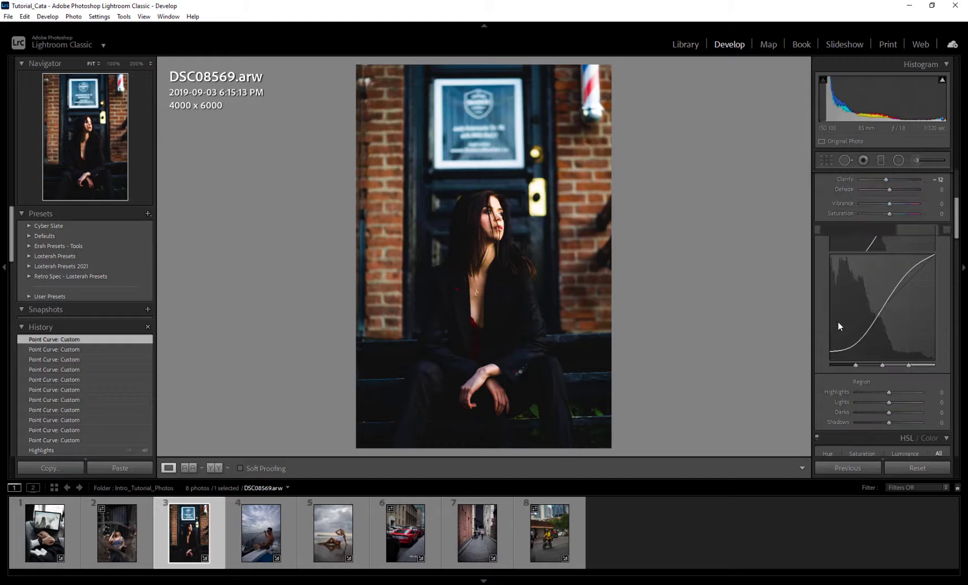
scroll(845, 325, up, 4)
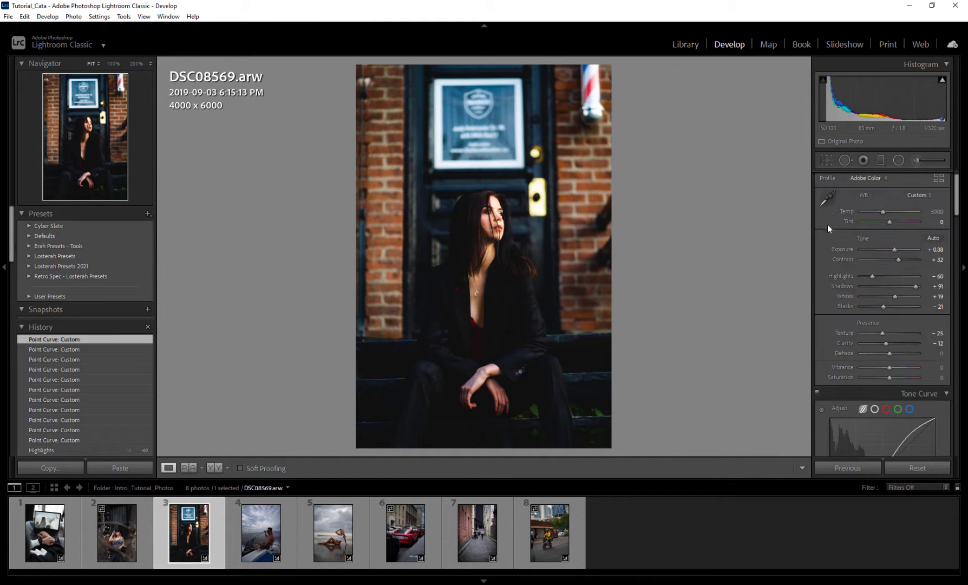
scroll(834, 282, down, 8)
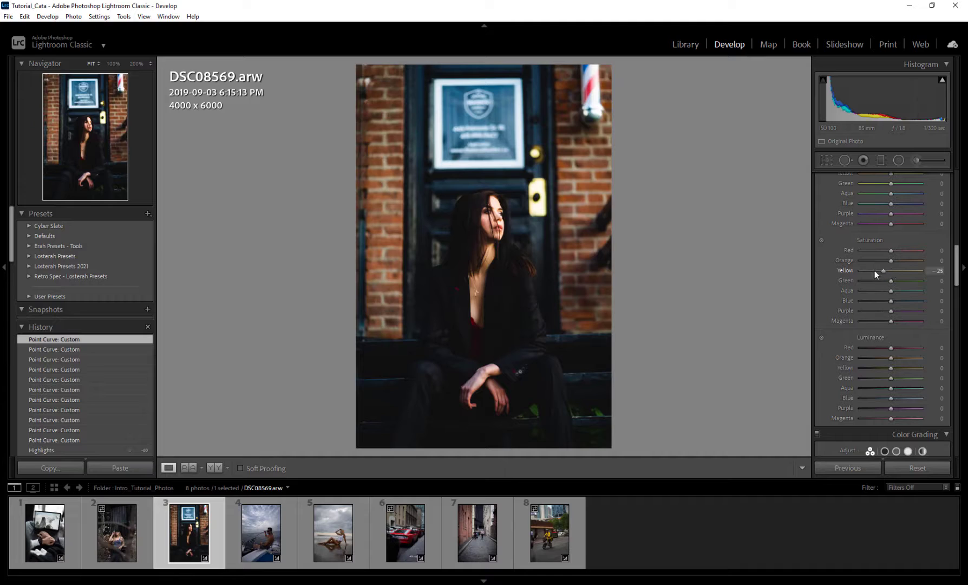
drag(874, 270, 879, 249)
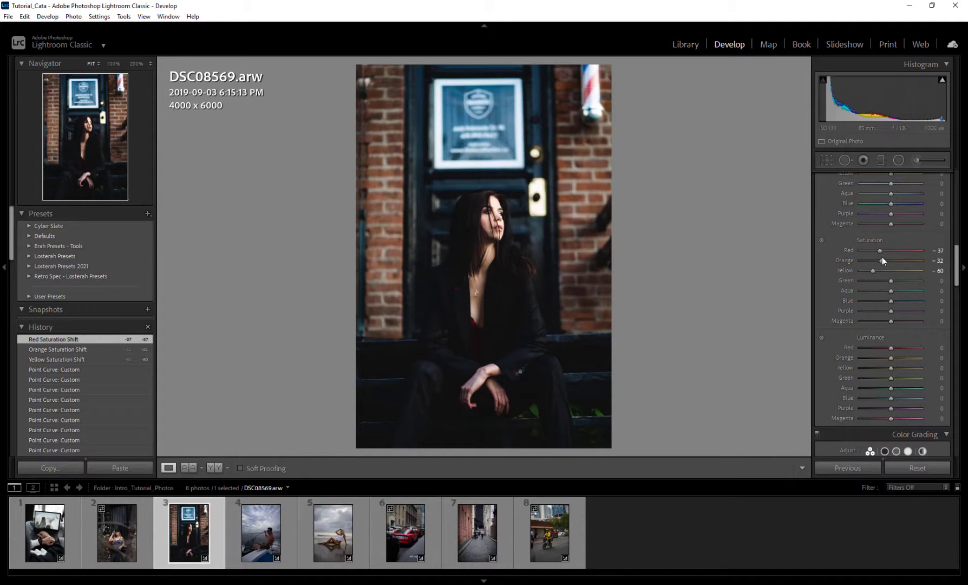
drag(879, 250, 919, 250)
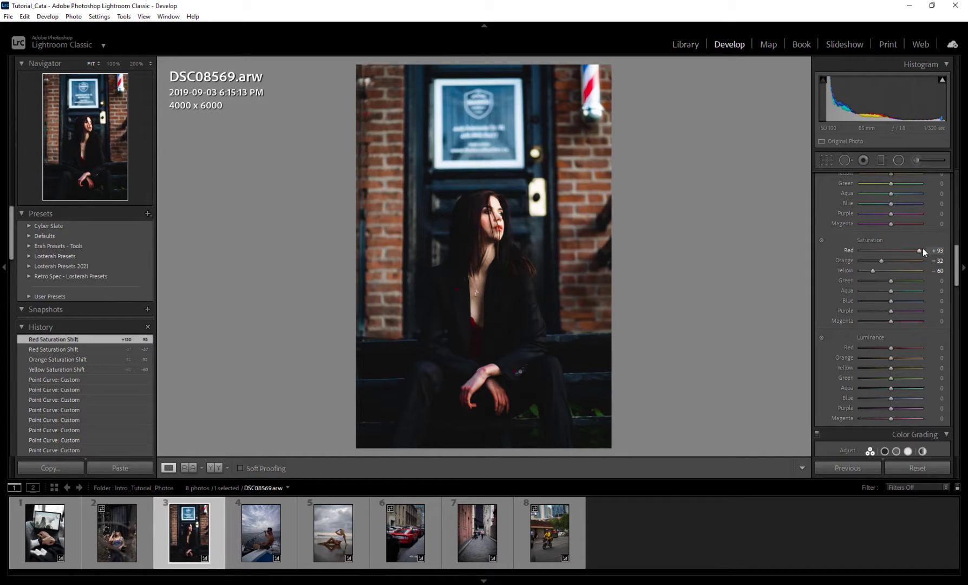
drag(920, 250, 882, 250)
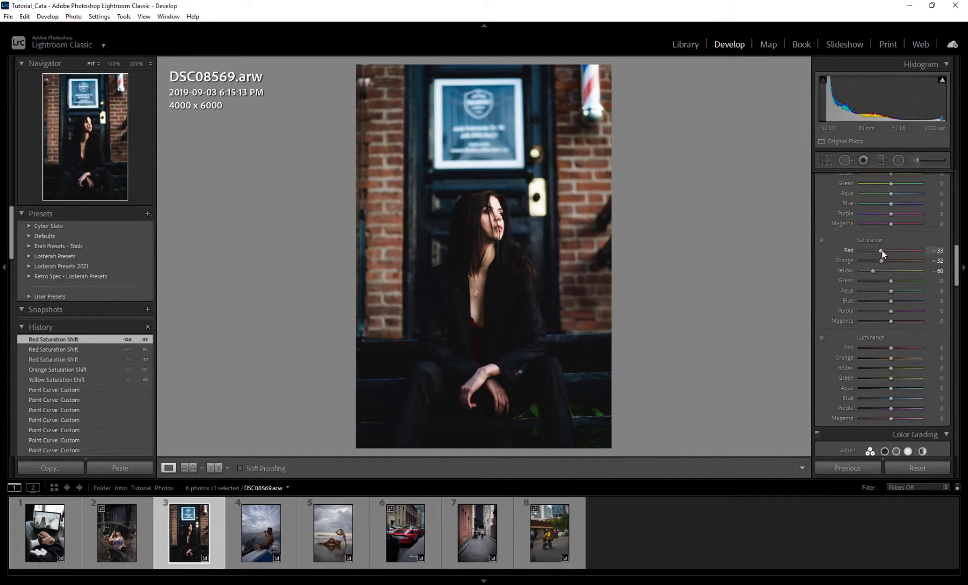
Lower saturation for Aqua, Blue (-38), Purple (-35) and Green (-42)
click(885, 291)
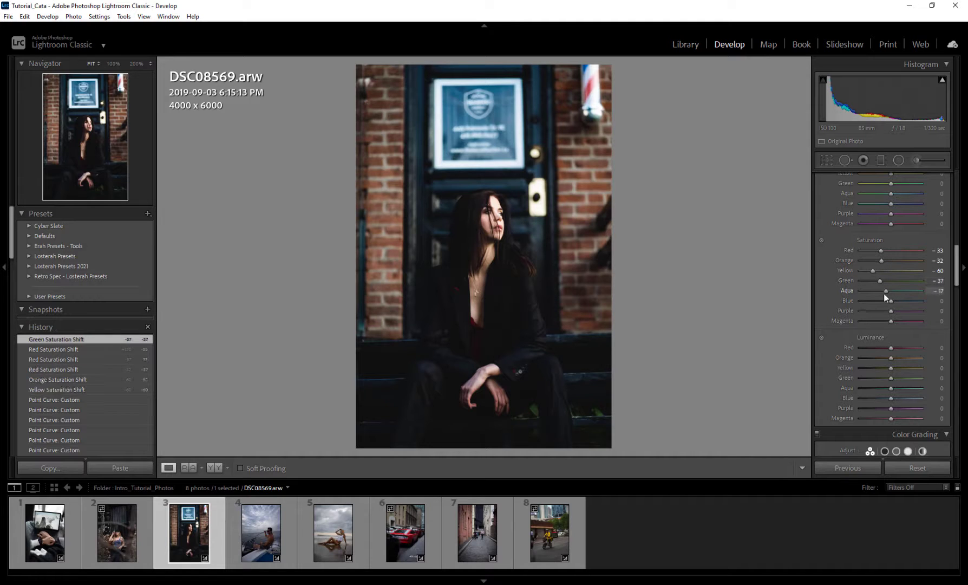
drag(885, 302, 881, 319)
click(881, 291)
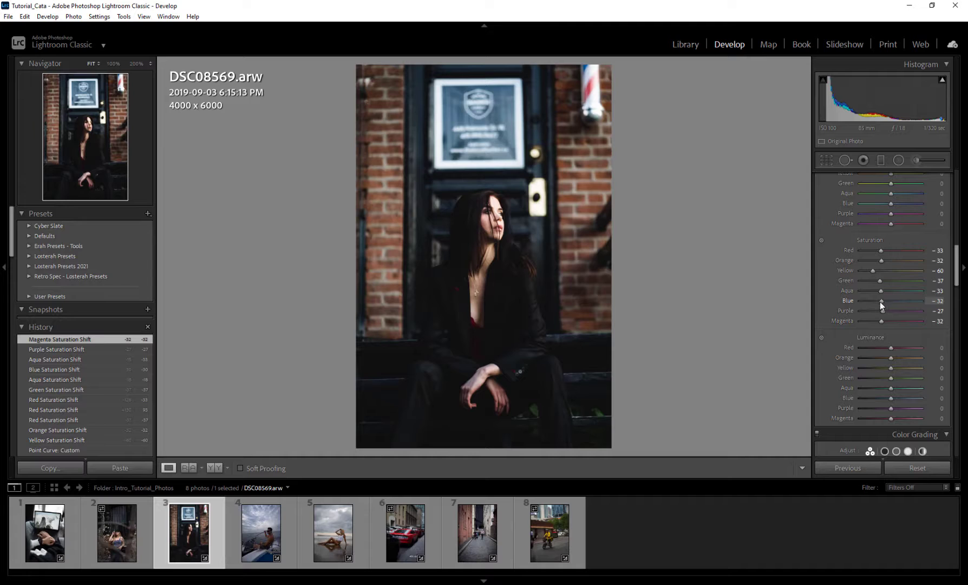
click(880, 302)
click(879, 301)
click(880, 311)
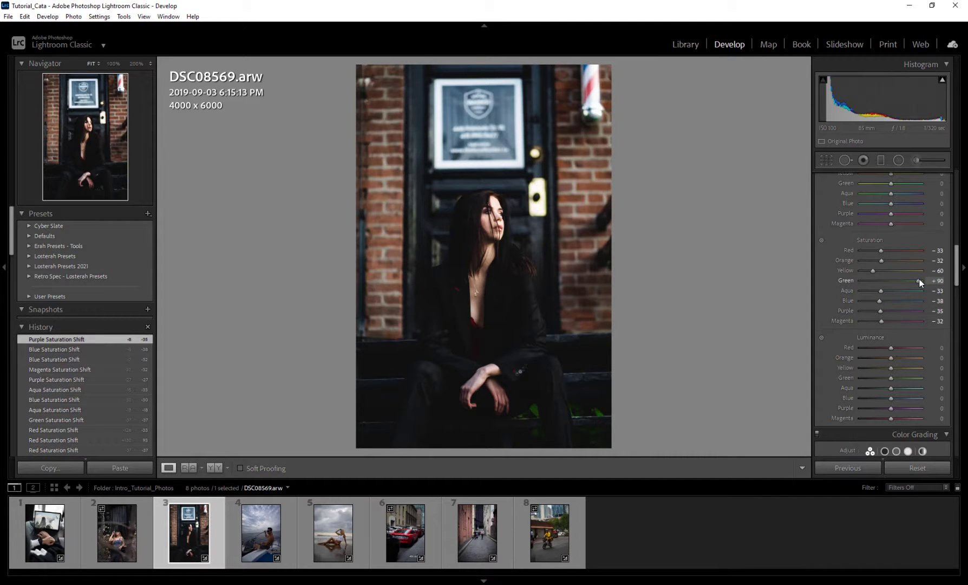
drag(920, 278, 881, 278)
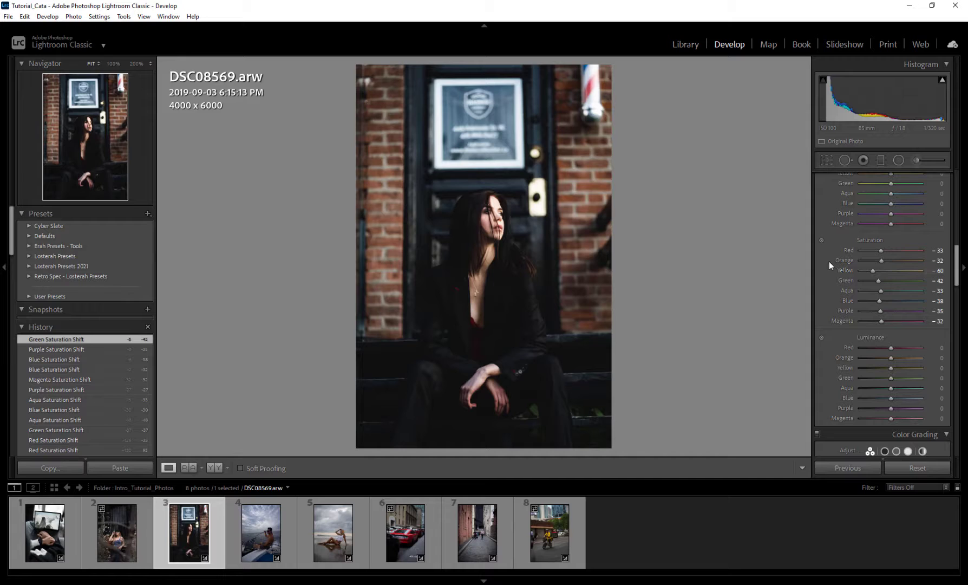
Try shifting the Red hue down to -65, then reset Red hue to 0
scroll(833, 257, up, 3)
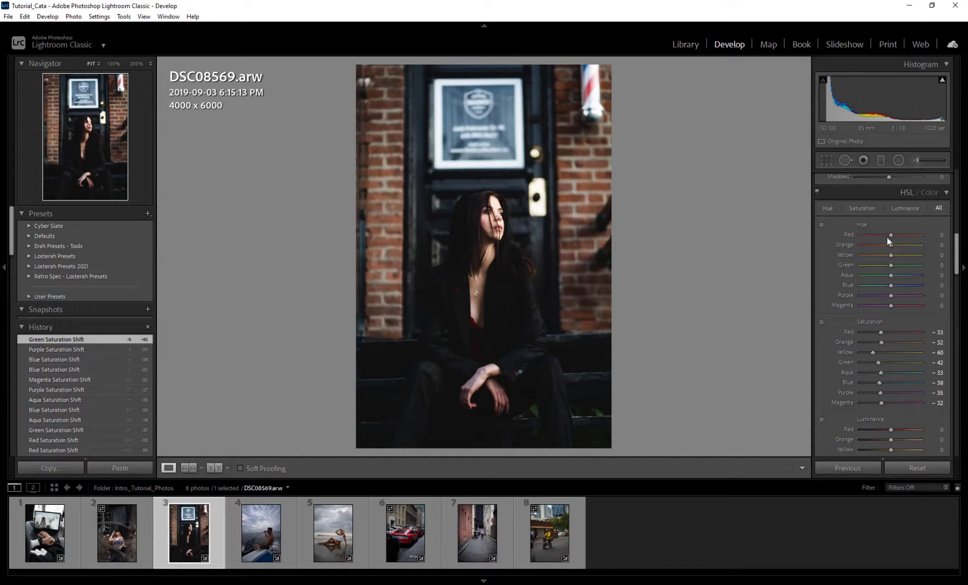
drag(918, 235, 892, 239)
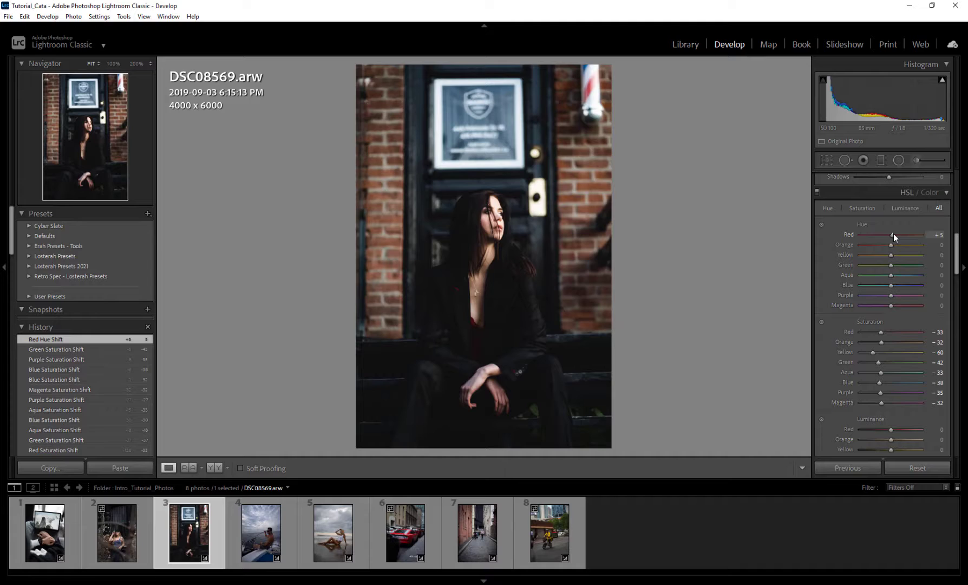
drag(894, 234, 854, 234)
mouse_move(861, 234)
mouse_down()
mouse_move(891, 235)
mouse_move(872, 234)
mouse_up()
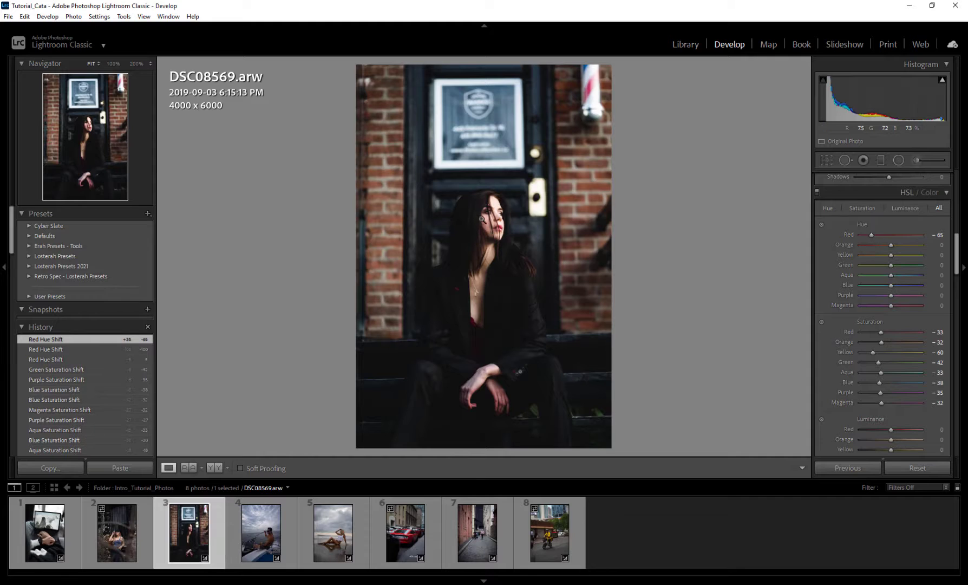
double_click(871, 234)
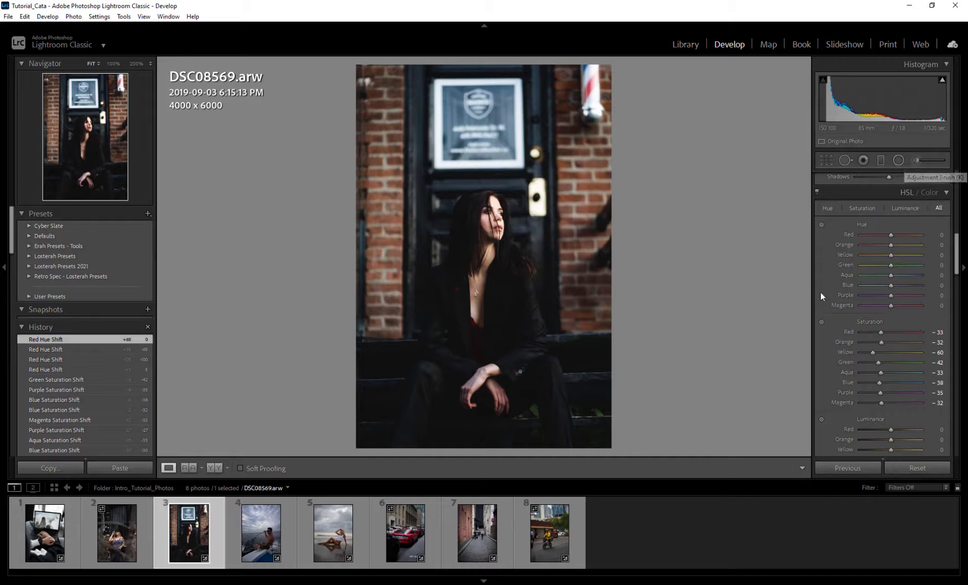
scroll(822, 290, down, 2)
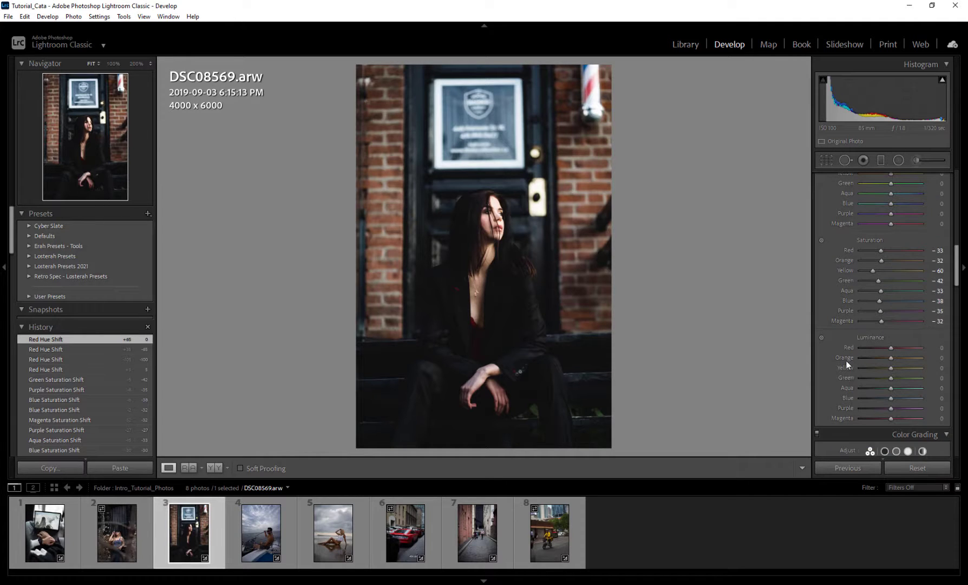
scroll(846, 361, down, 2)
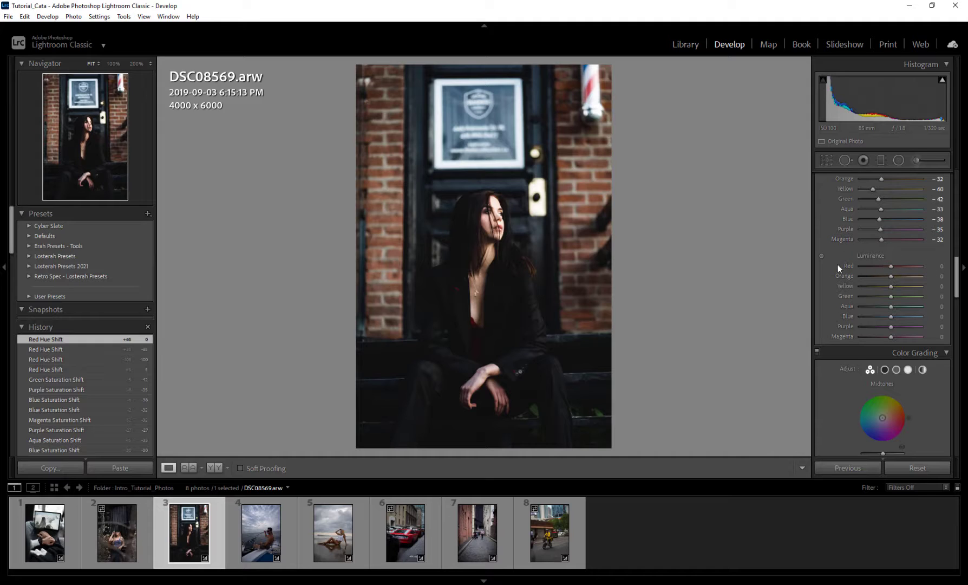
scroll(890, 340, up, 1)
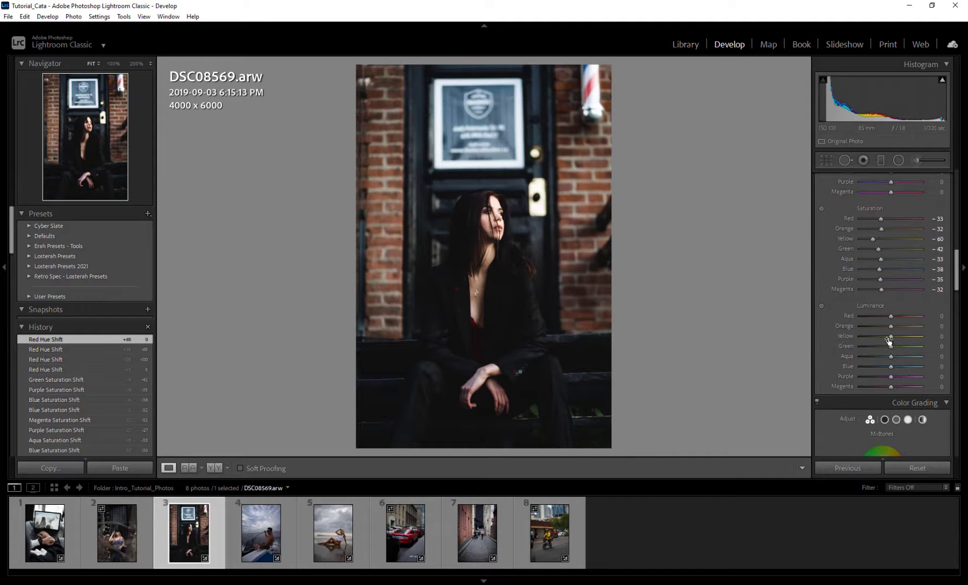
drag(891, 315, 937, 316)
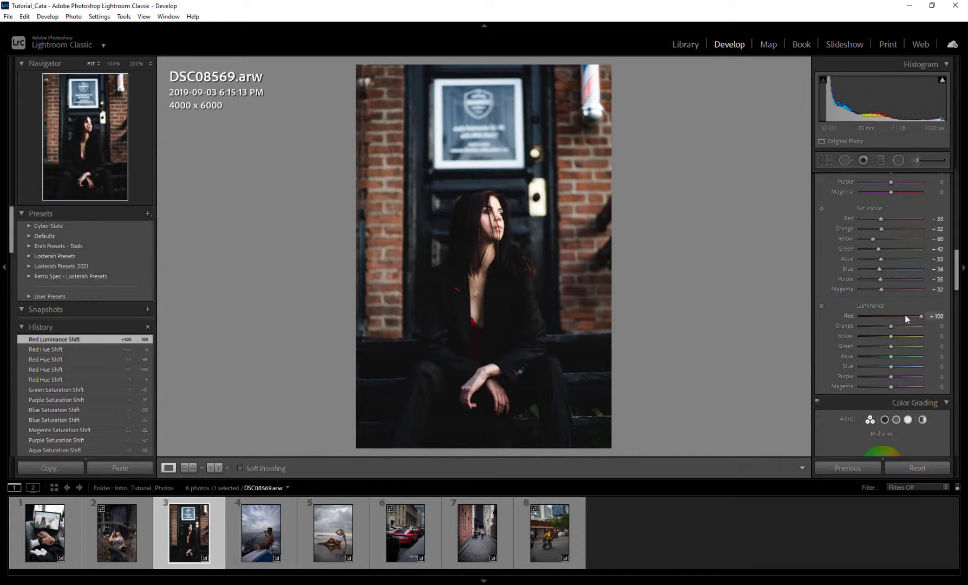
double_click(921, 315)
drag(892, 326, 913, 327)
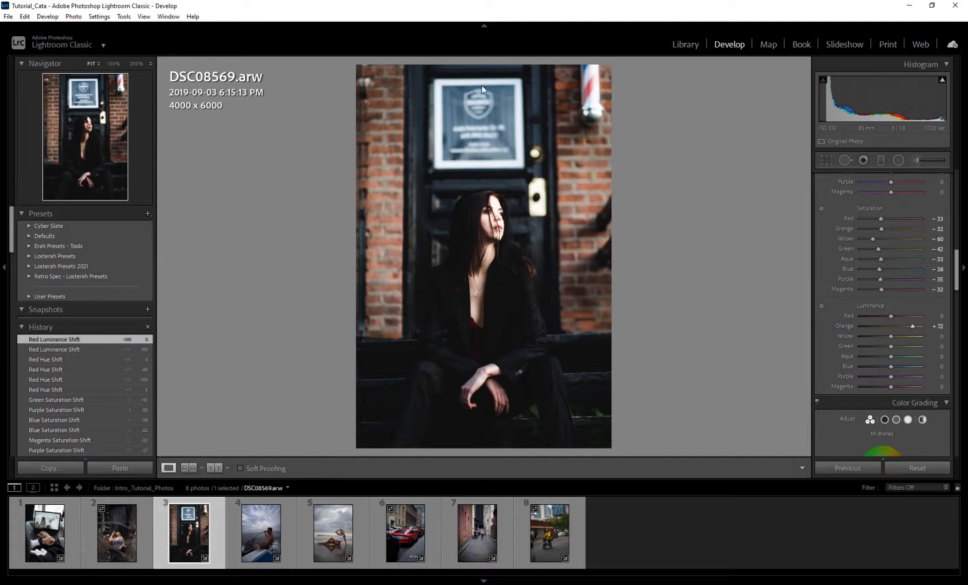
double_click(913, 326)
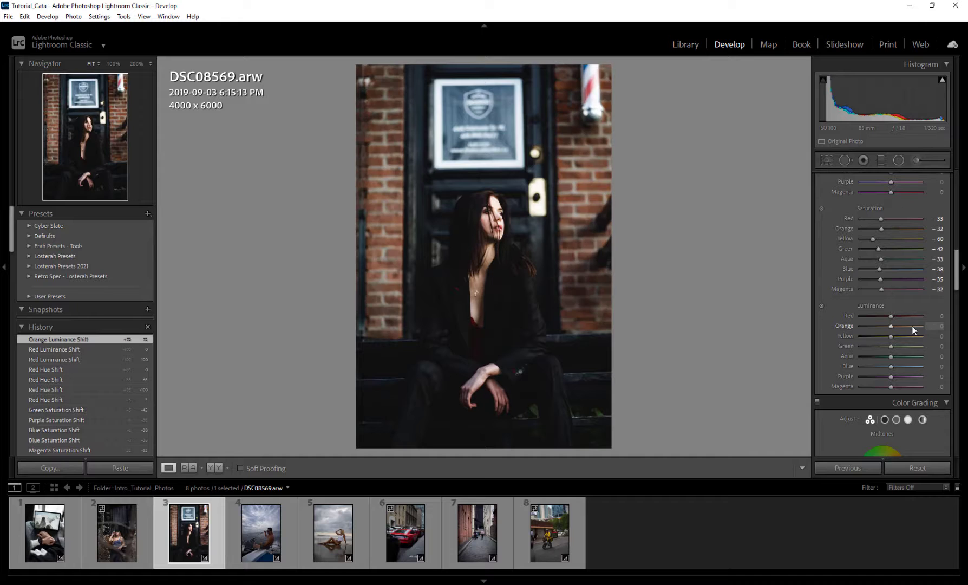
click(822, 305)
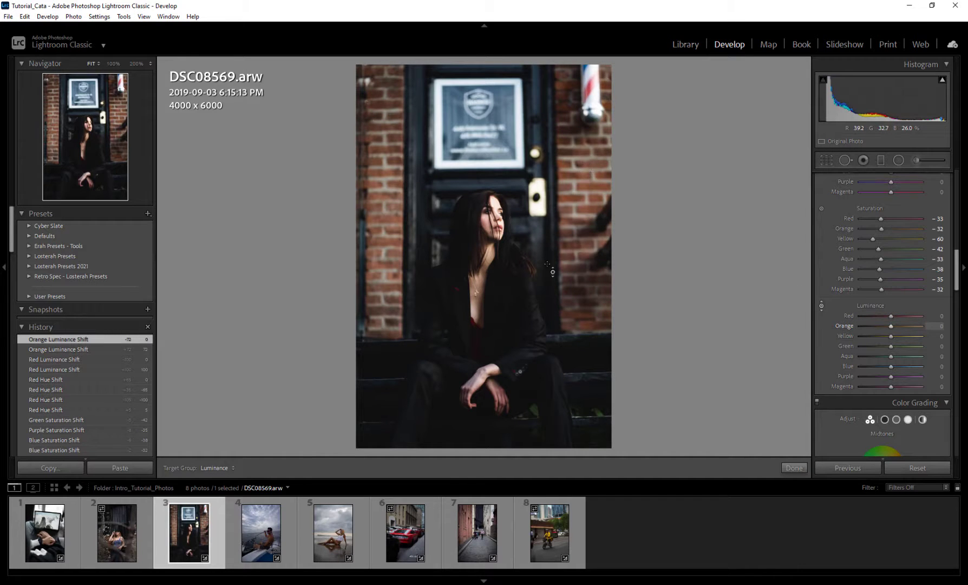
click(822, 306)
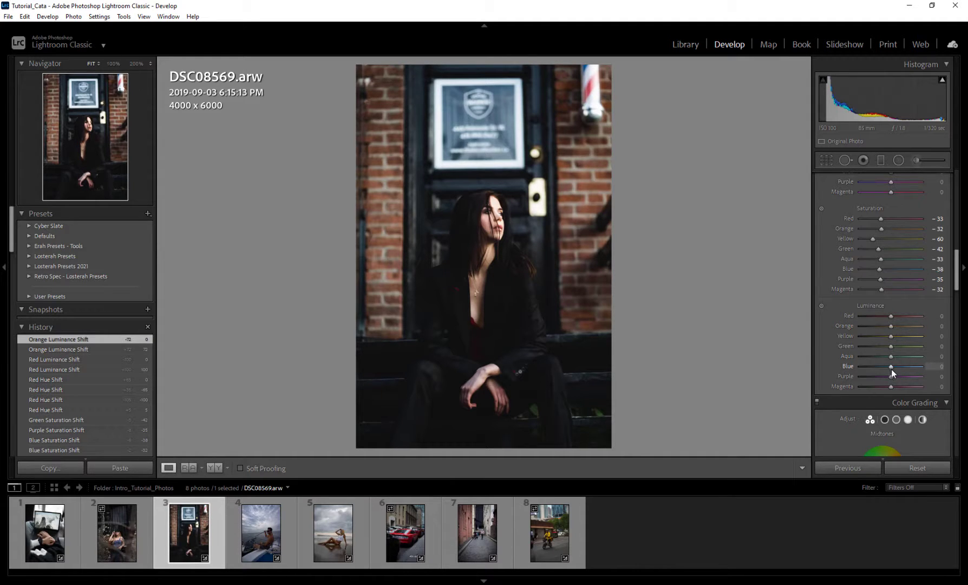
drag(890, 366, 852, 367)
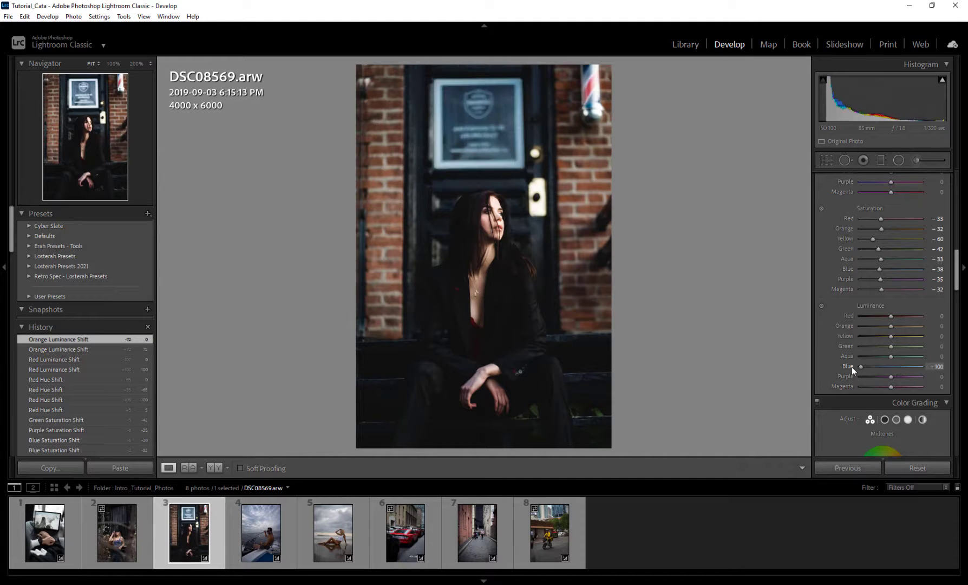
double_click(894, 366)
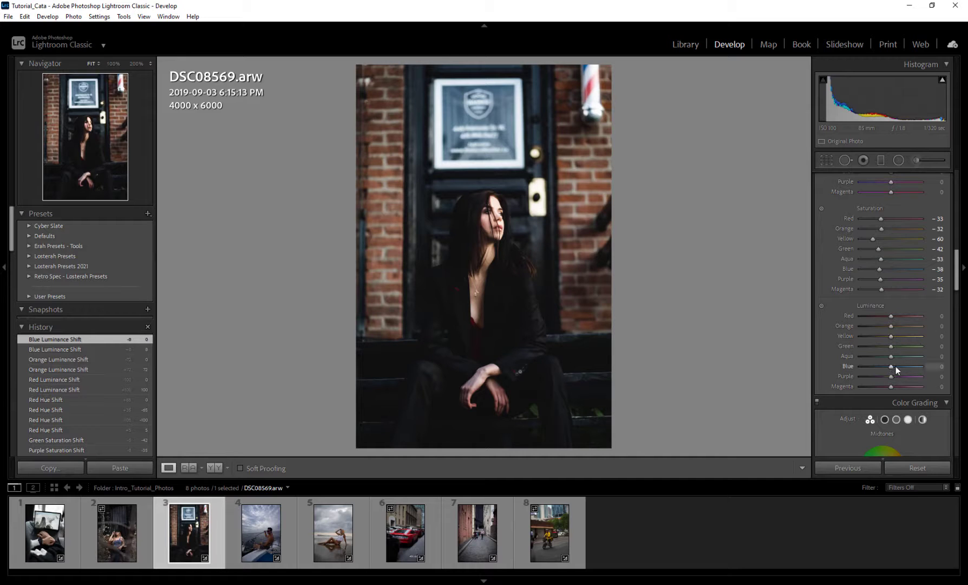
drag(891, 366, 873, 367)
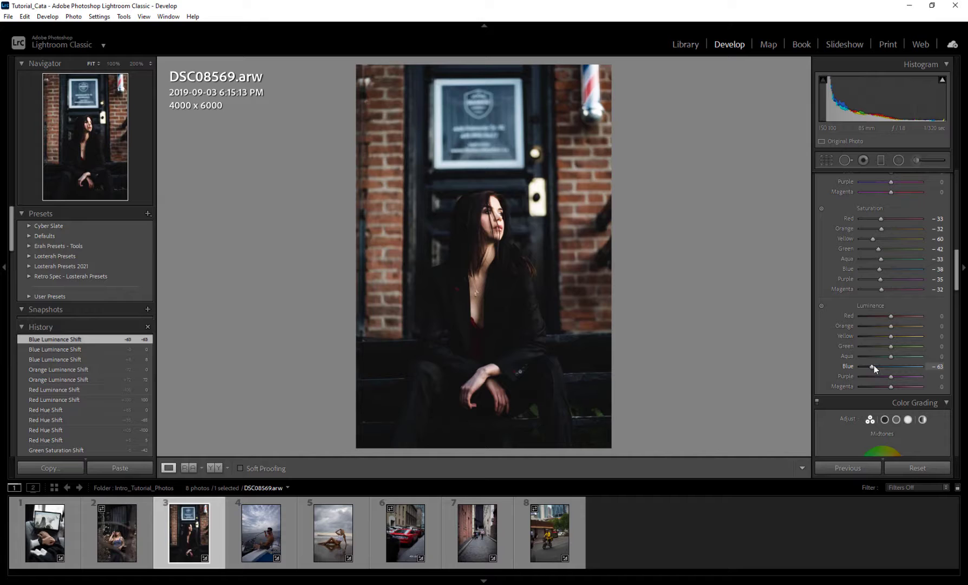
double_click(873, 365)
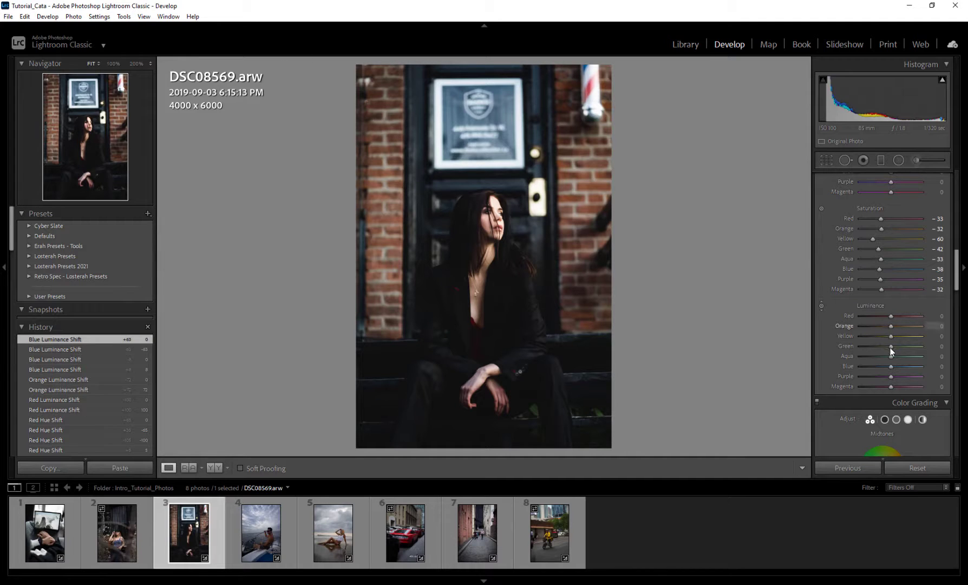
mouse_move(888, 337)
mouse_down()
mouse_move(878, 334)
mouse_move(889, 334)
mouse_up()
double_click(866, 331)
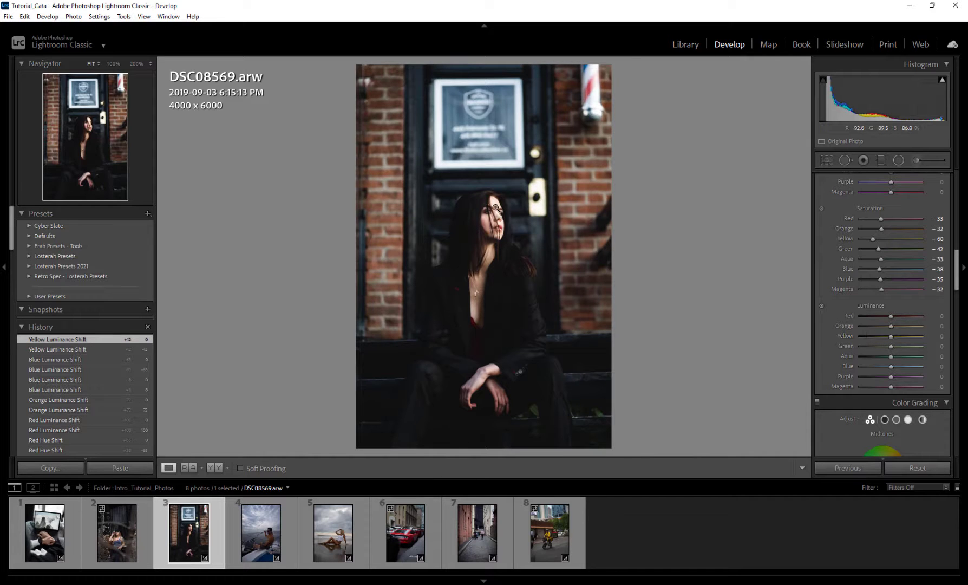
Check the face at 100%, darken Orange luminance, refit the photo, and settle Orange at -10
click(497, 209)
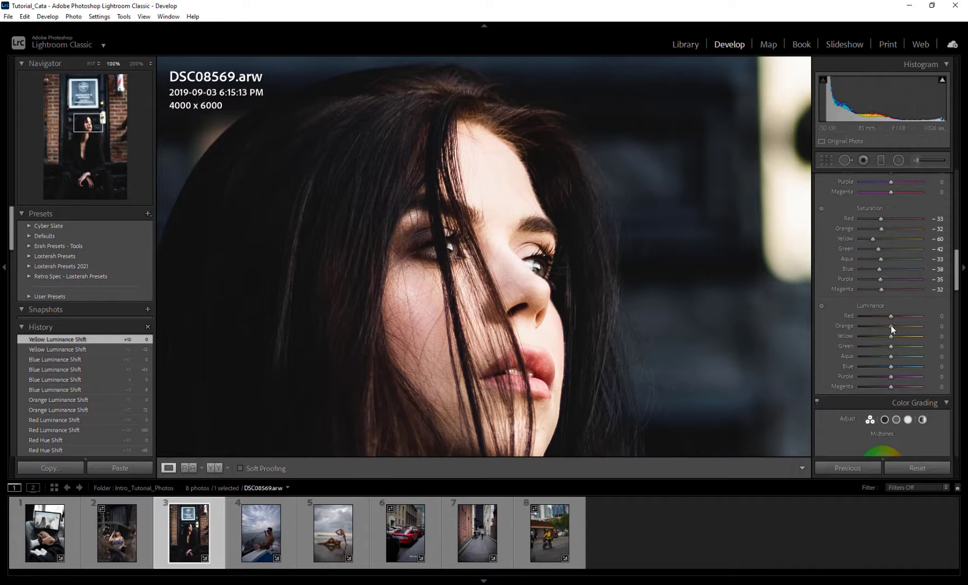
mouse_move(892, 325)
mouse_down()
mouse_move(873, 323)
mouse_move(885, 326)
mouse_up()
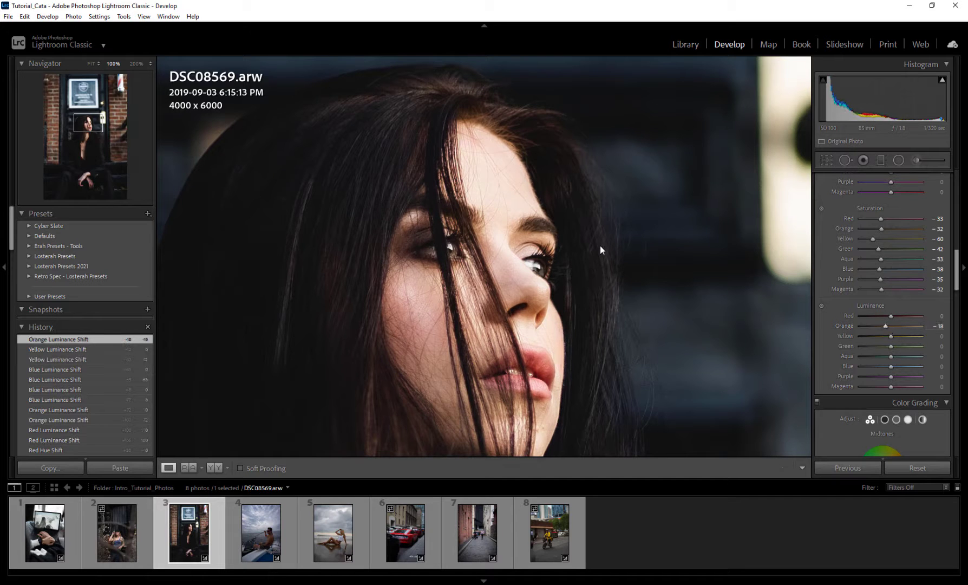
click(600, 247)
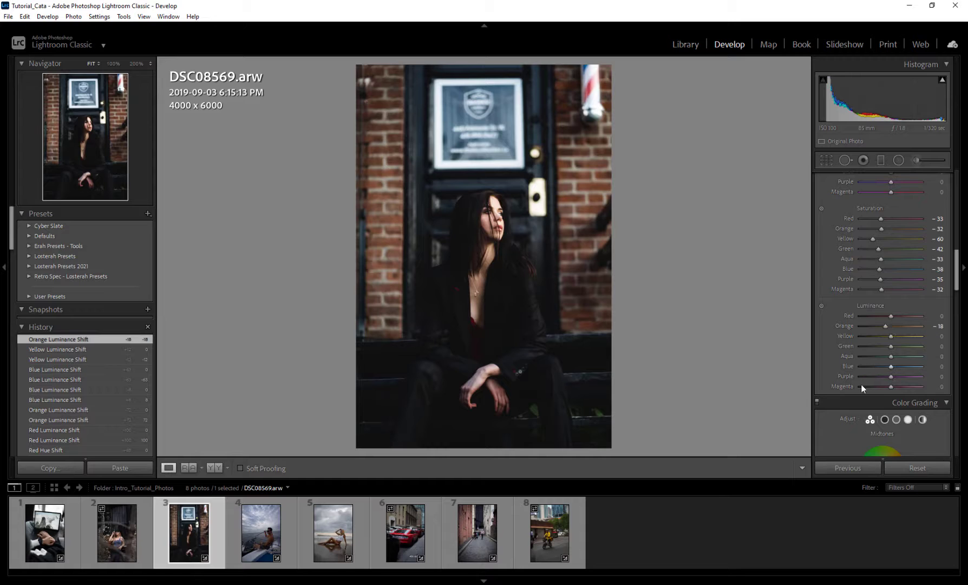
scroll(841, 379, up, 10)
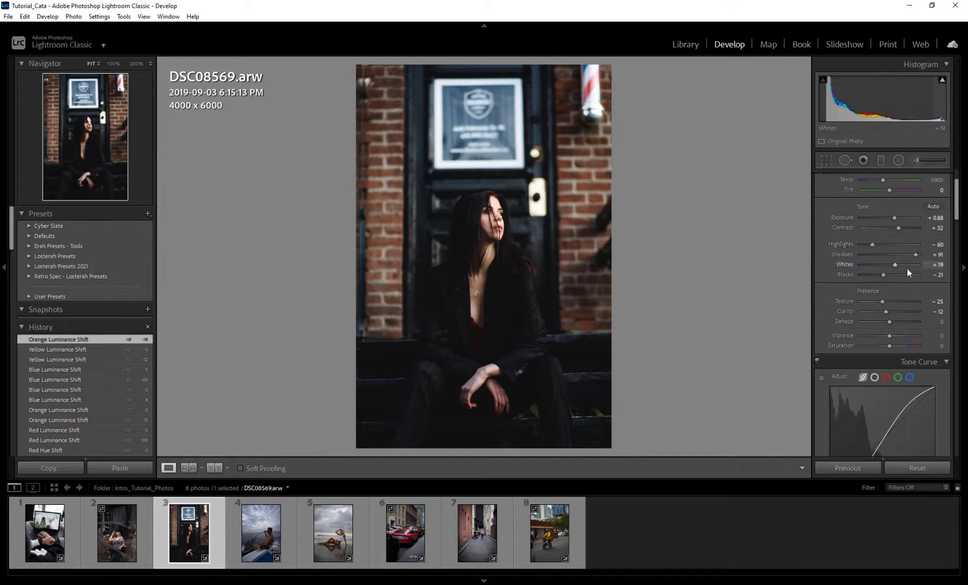
scroll(821, 295, down, 10)
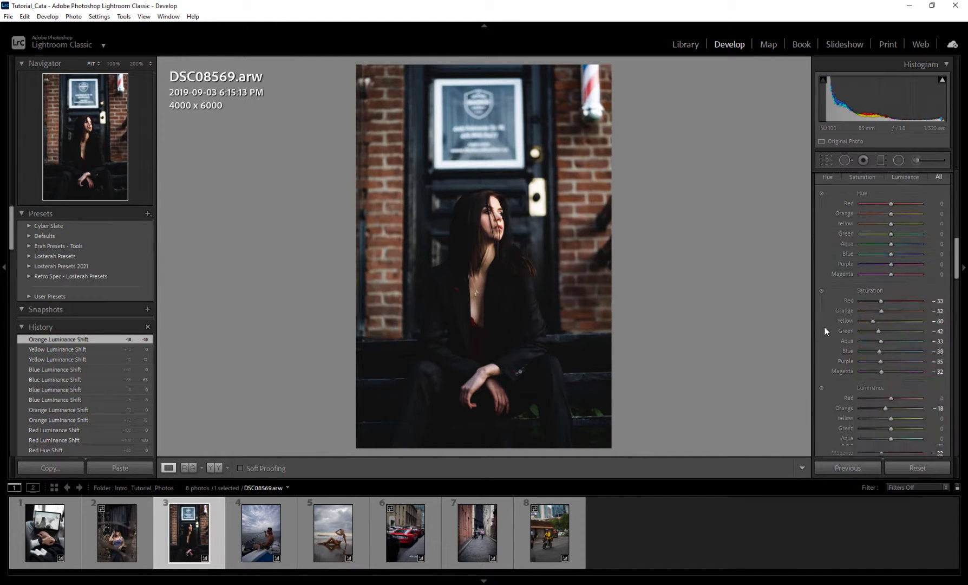
scroll(825, 331, down, 2)
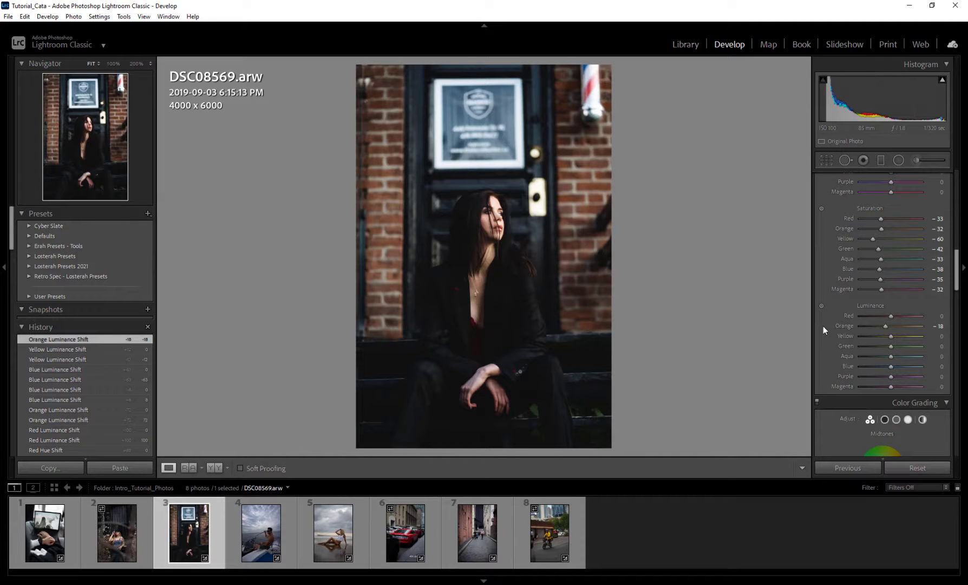
scroll(825, 325, up, 2)
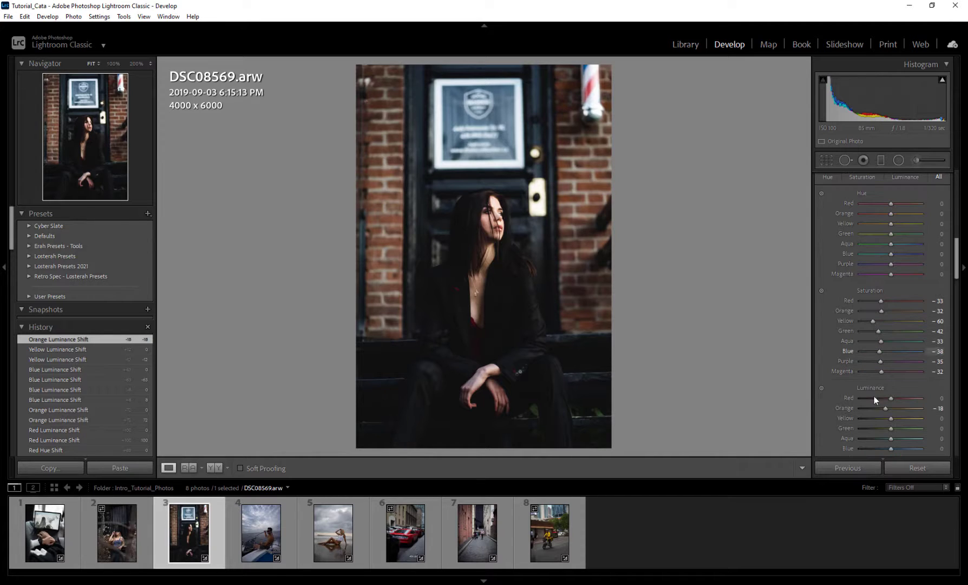
drag(886, 409, 887, 411)
drag(956, 269, 955, 264)
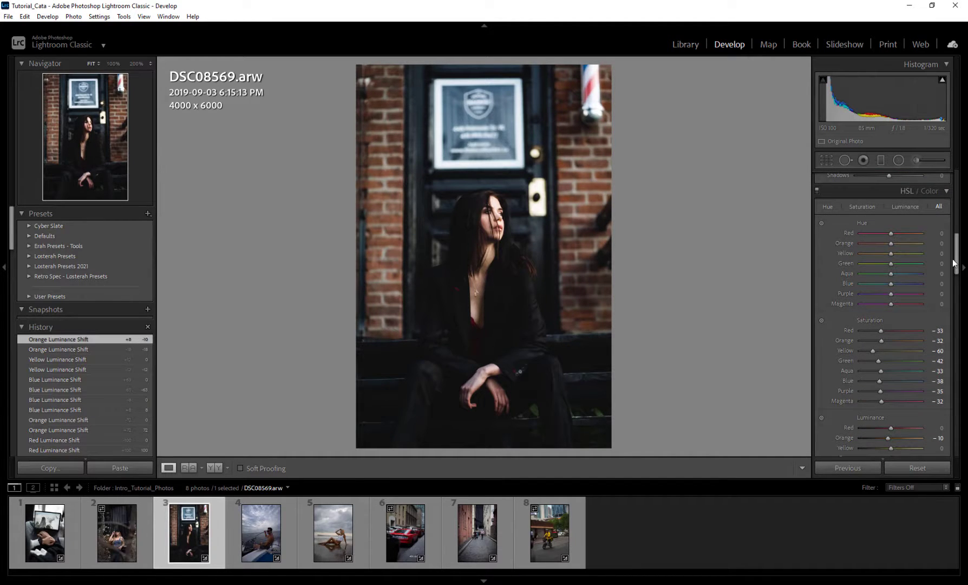
click(930, 191)
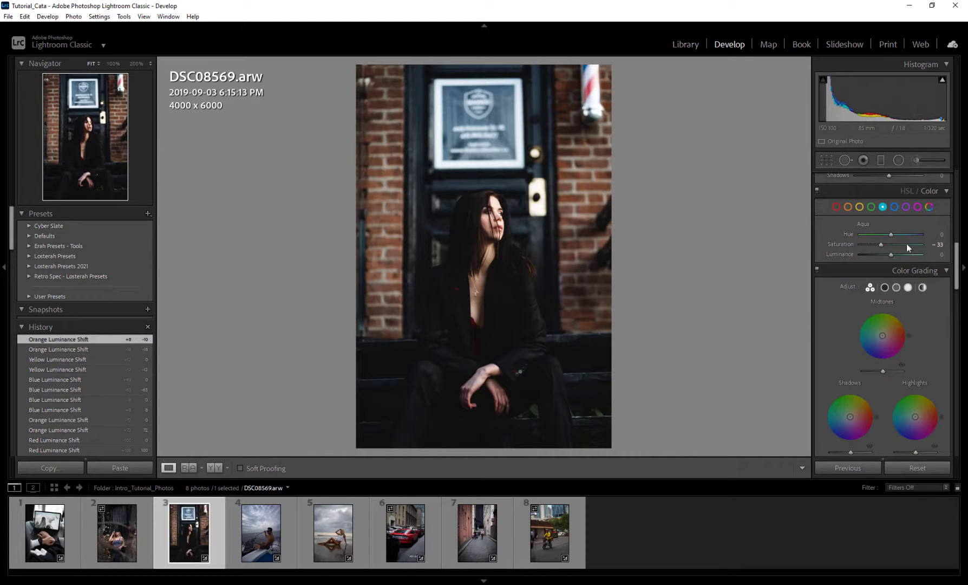
click(906, 187)
click(920, 190)
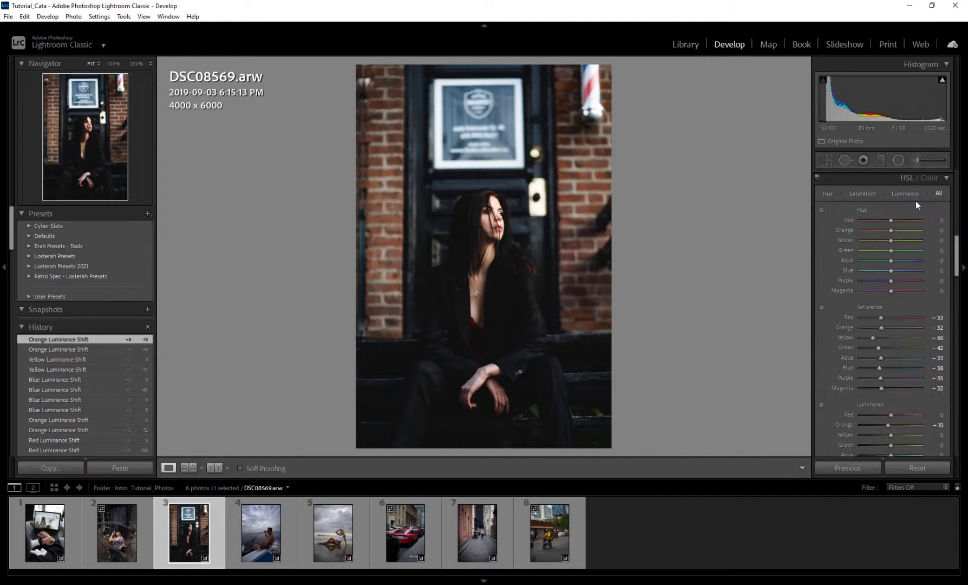
scroll(908, 295, down, 3)
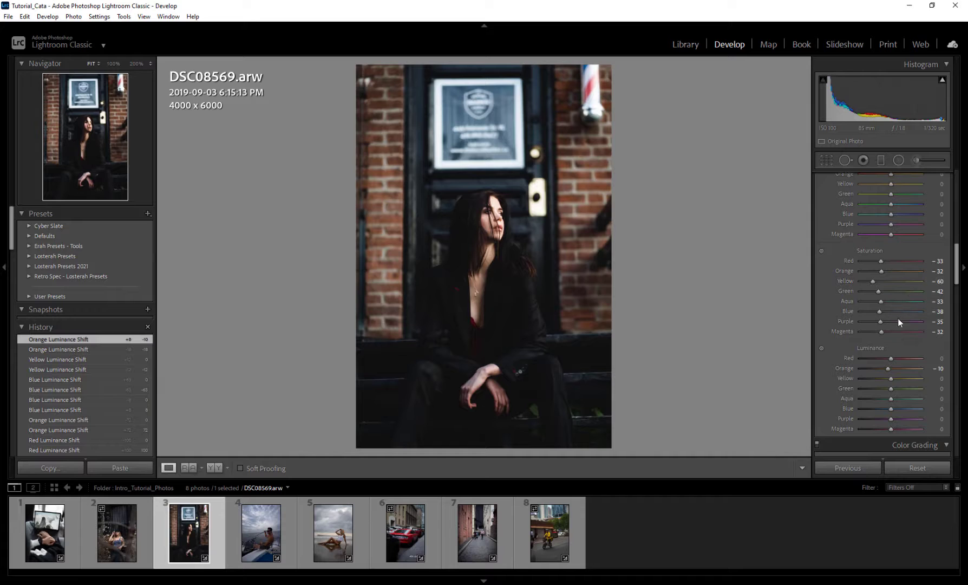
drag(957, 272, 956, 273)
scroll(956, 273, up, 2)
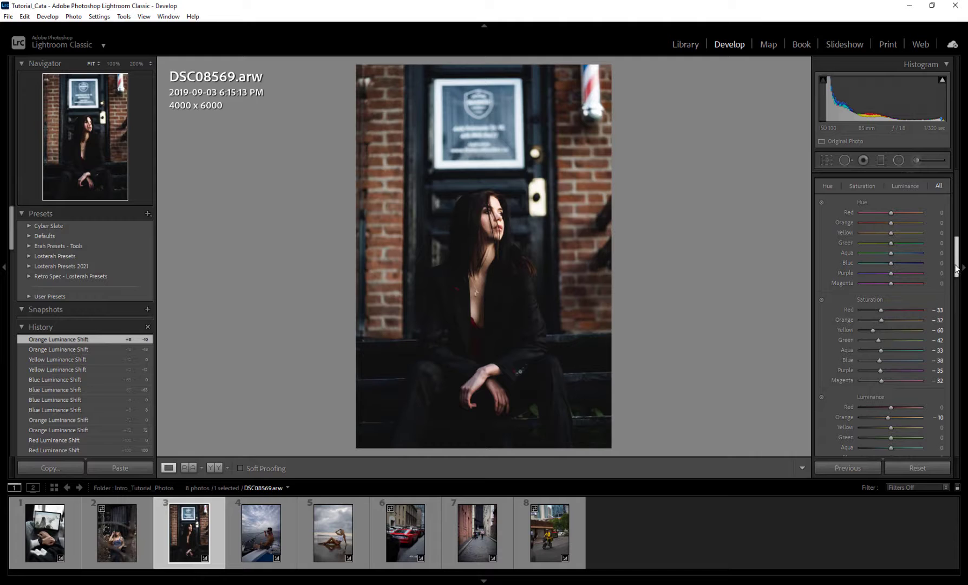
drag(956, 268, 965, 311)
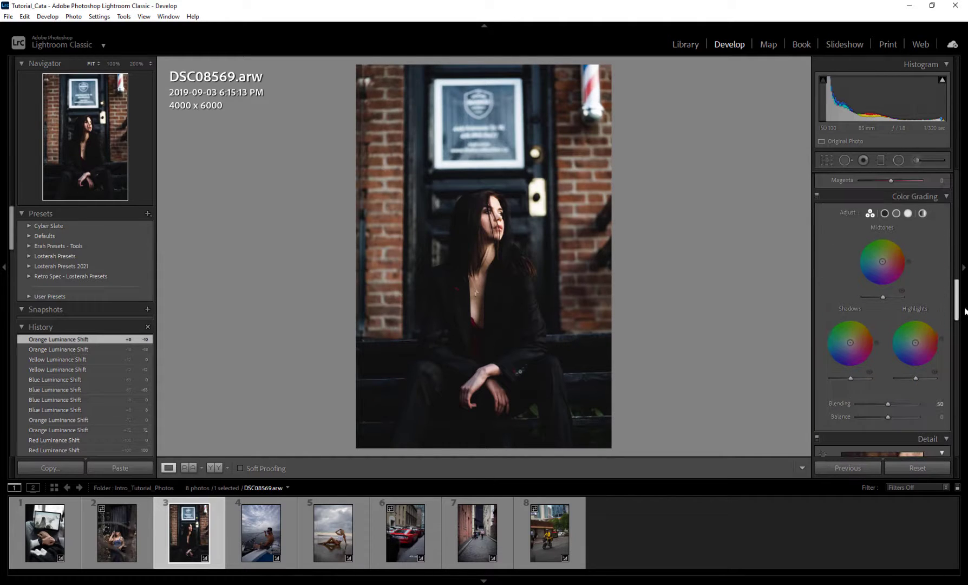